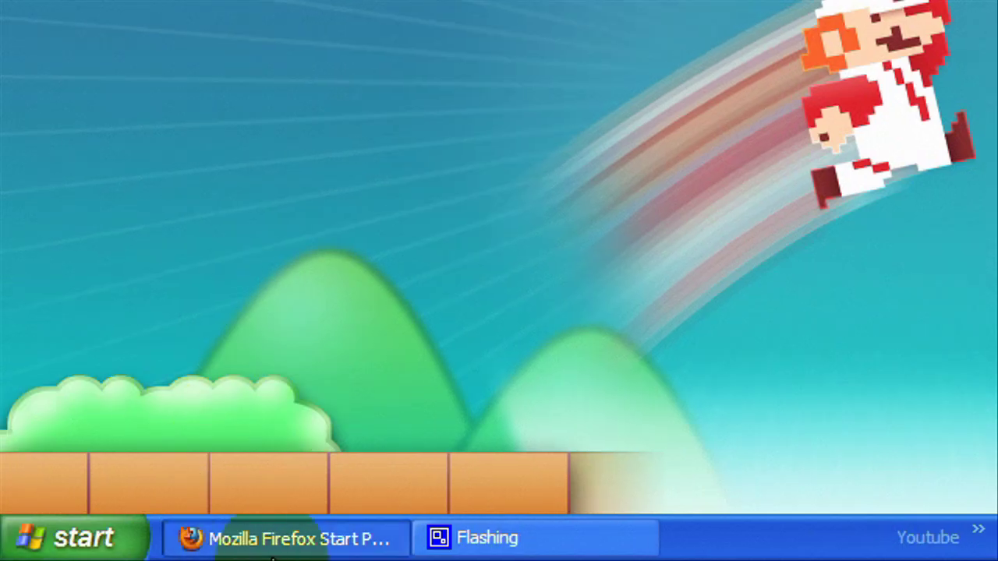
- Navigate Firefox to deviantart.com through the address bar
click(278, 545)
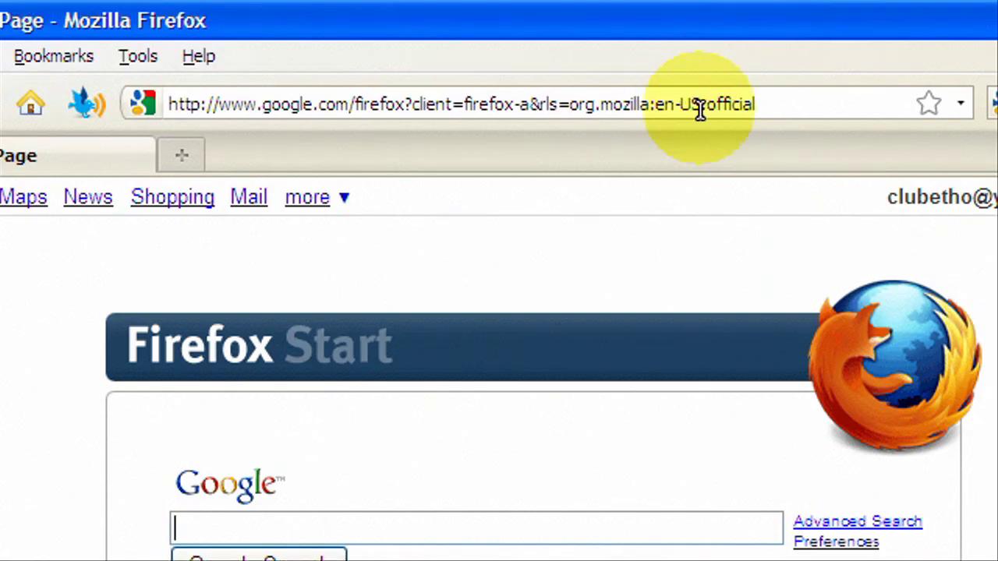
click(700, 91)
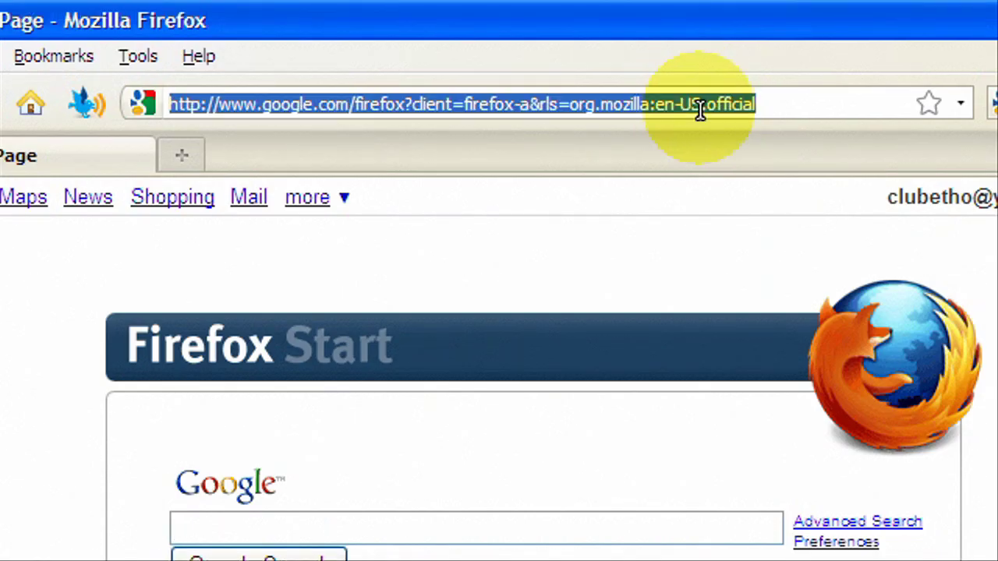
key(BackSpace)
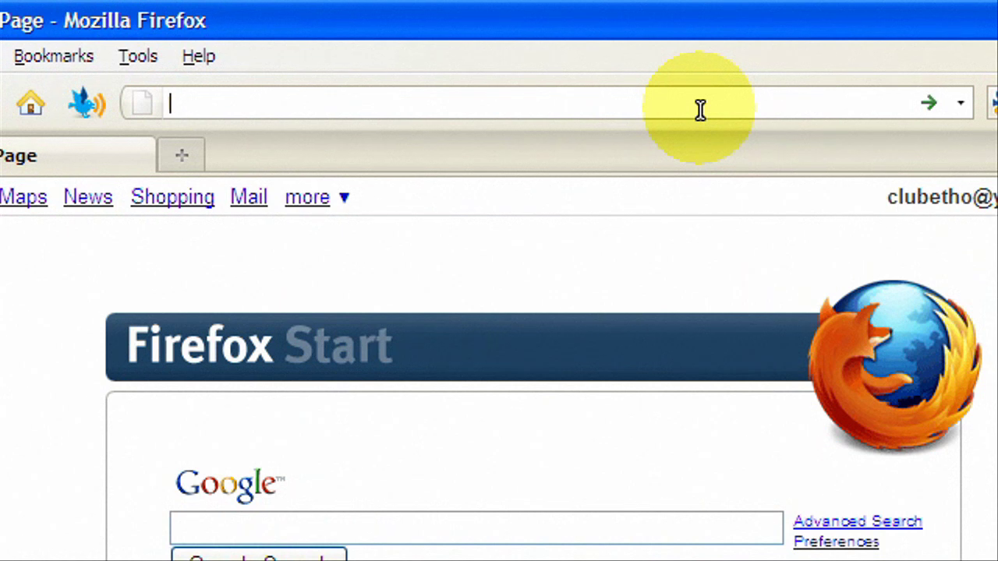
text(devia)
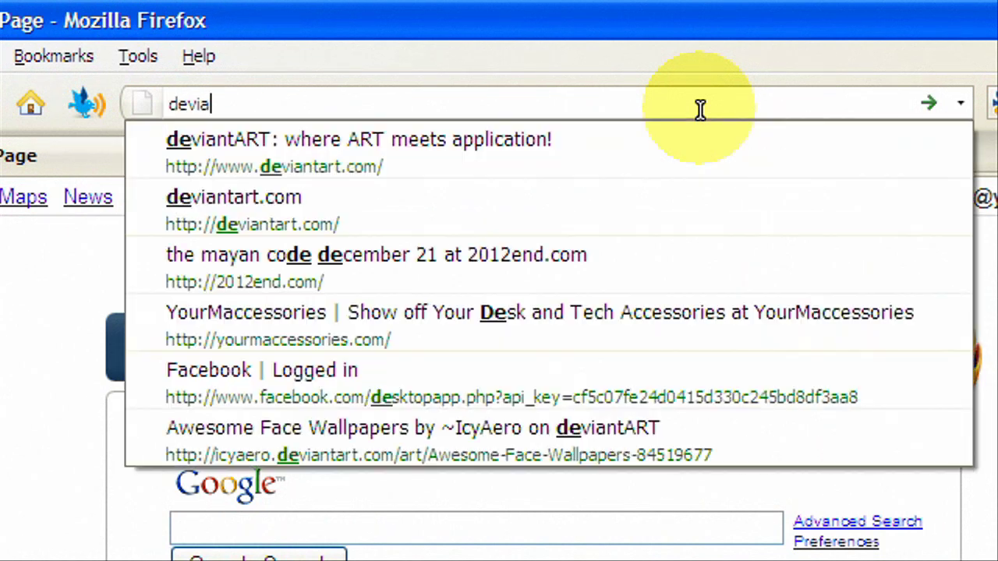
text(ntart.com)
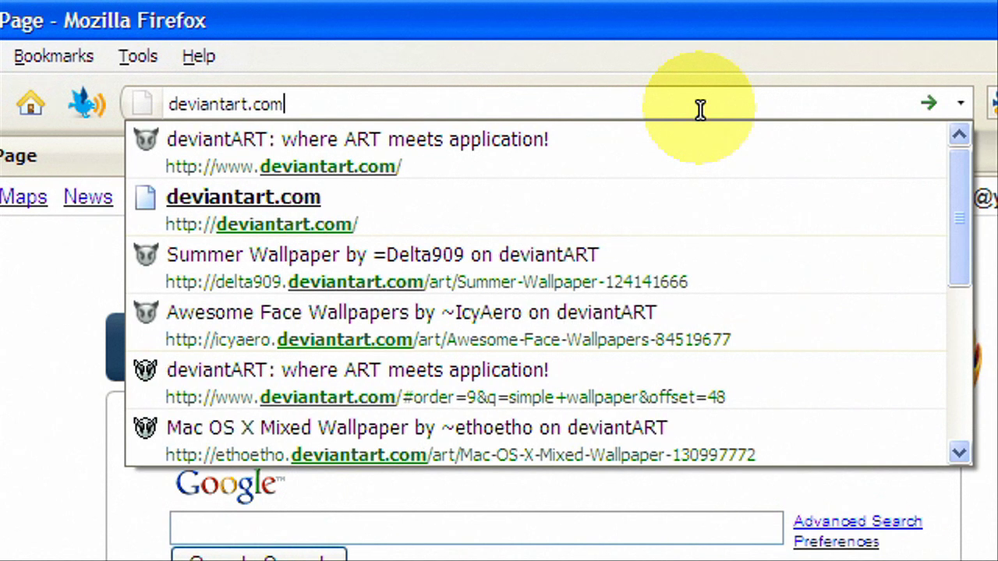
key(Return)
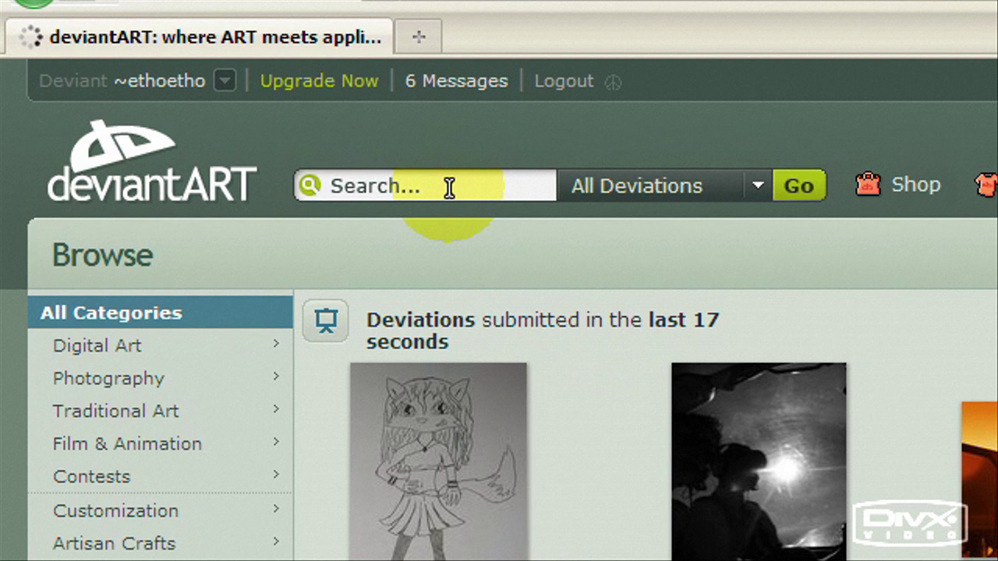
- Search deviantART for 'recycle bin' and scroll the results for the black bin icon set
click(449, 188)
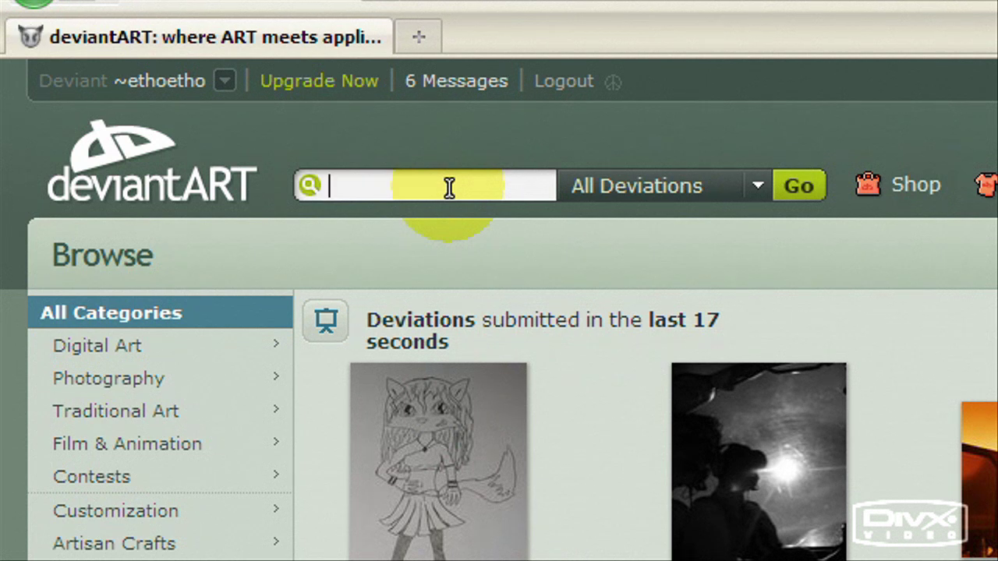
text(recycle bin)
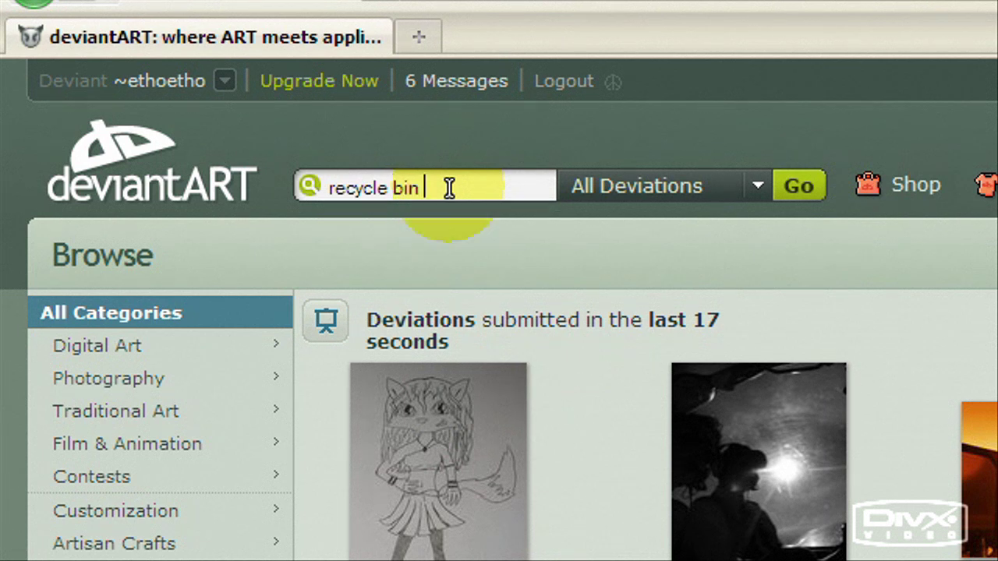
key(Return)
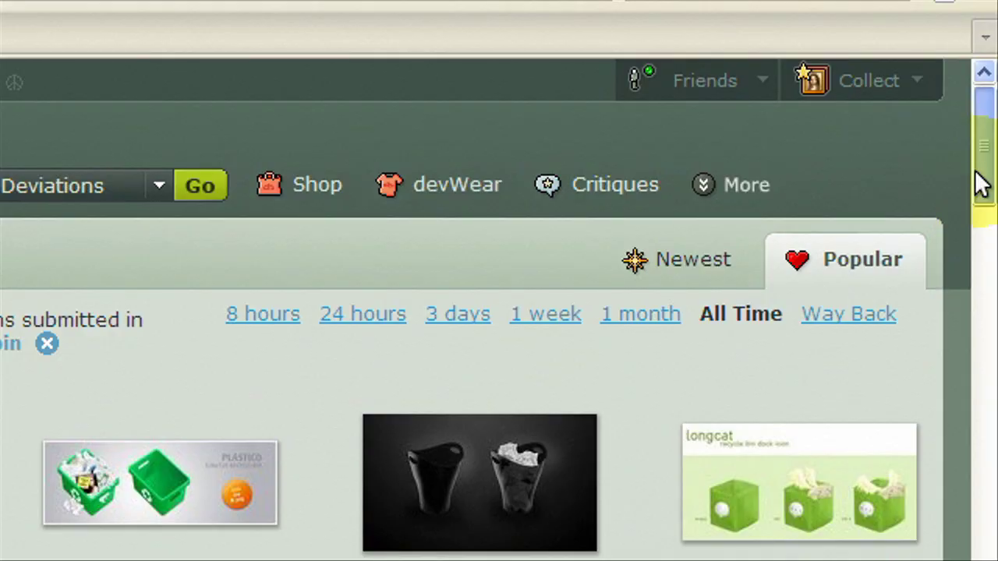
drag(979, 183, 970, 275)
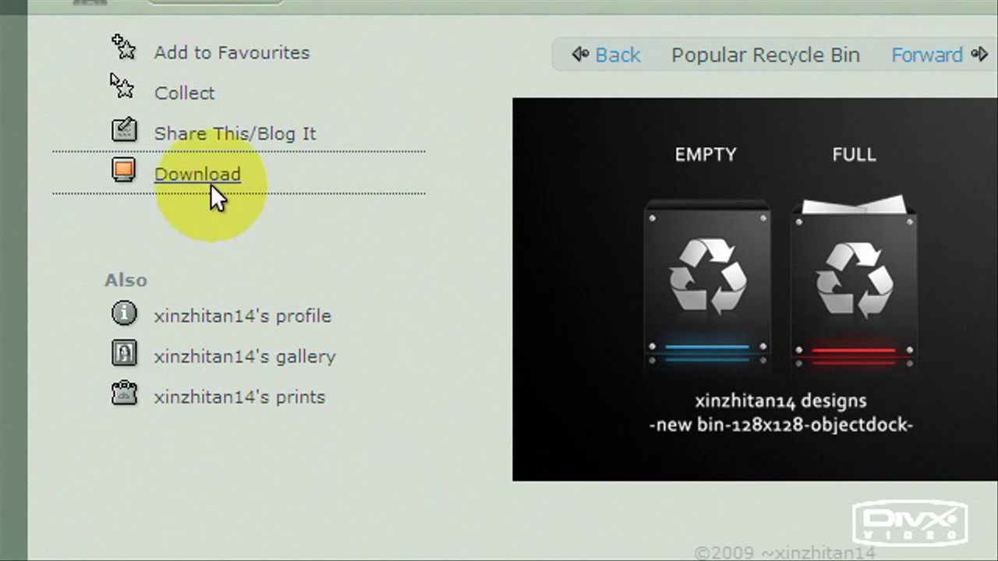
- Save xinzhitan14_new_recycle_bin_by_xinzhitan14.rar to disk and open it from the Downloads window
click(210, 182)
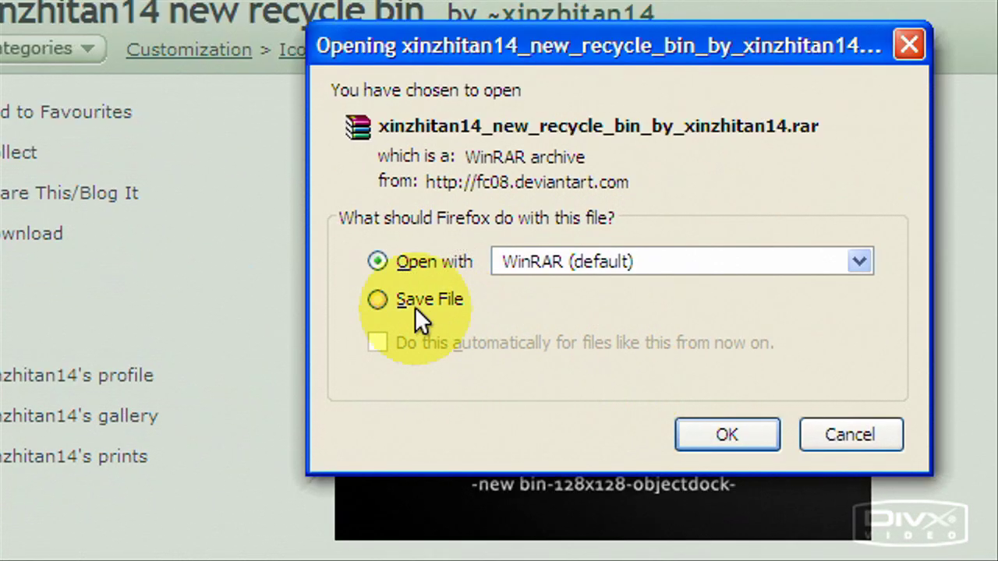
click(390, 301)
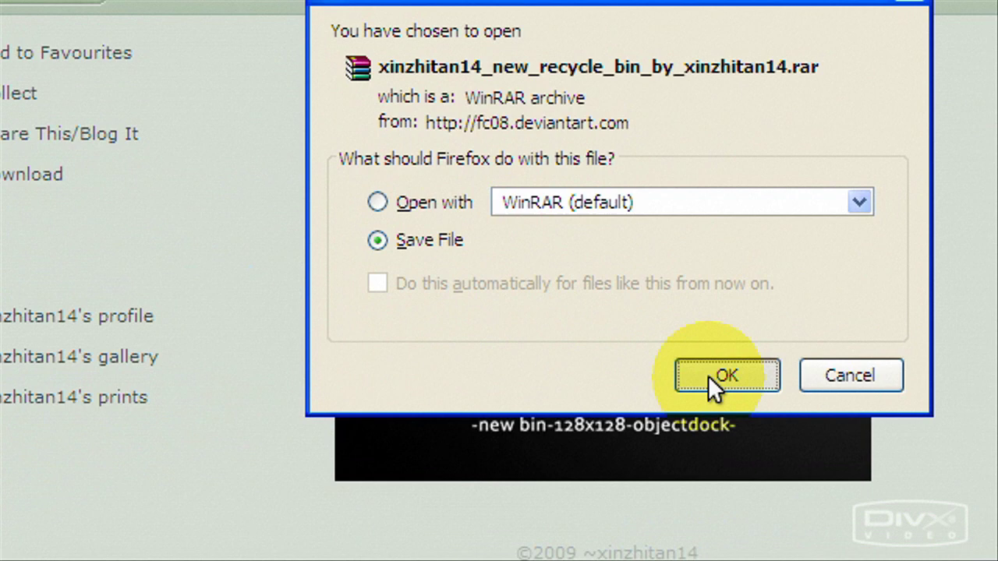
click(713, 435)
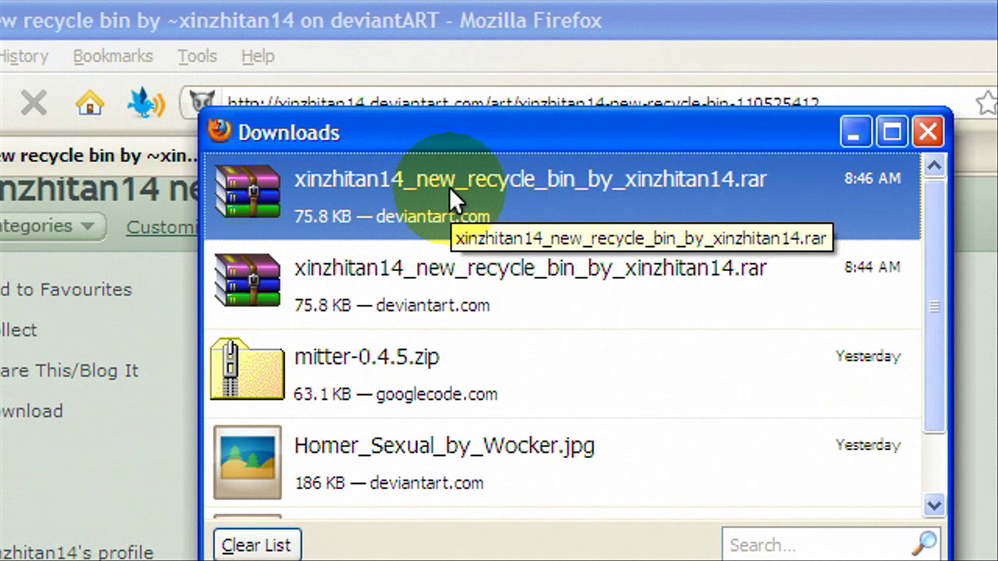
right_click(449, 189)
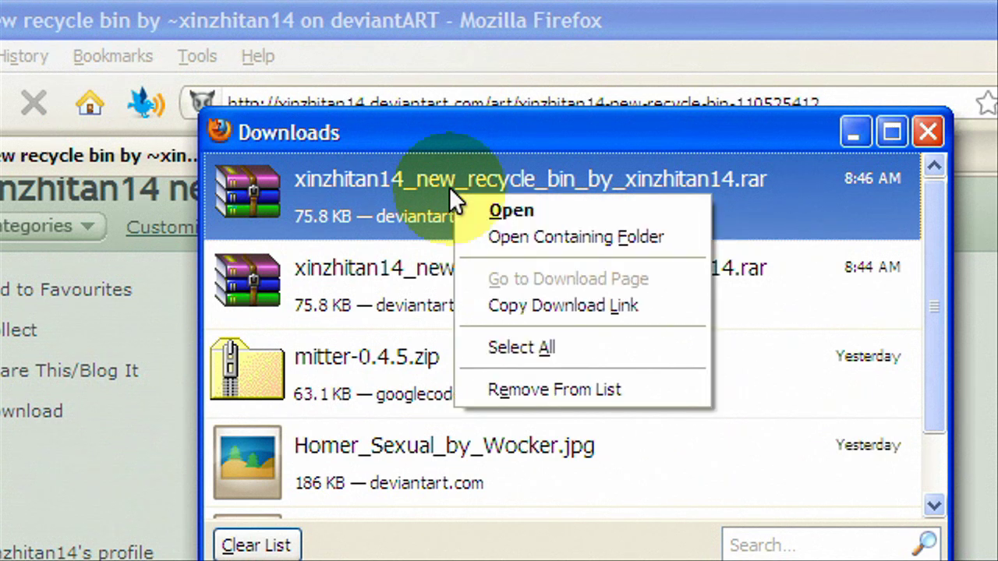
click(507, 212)
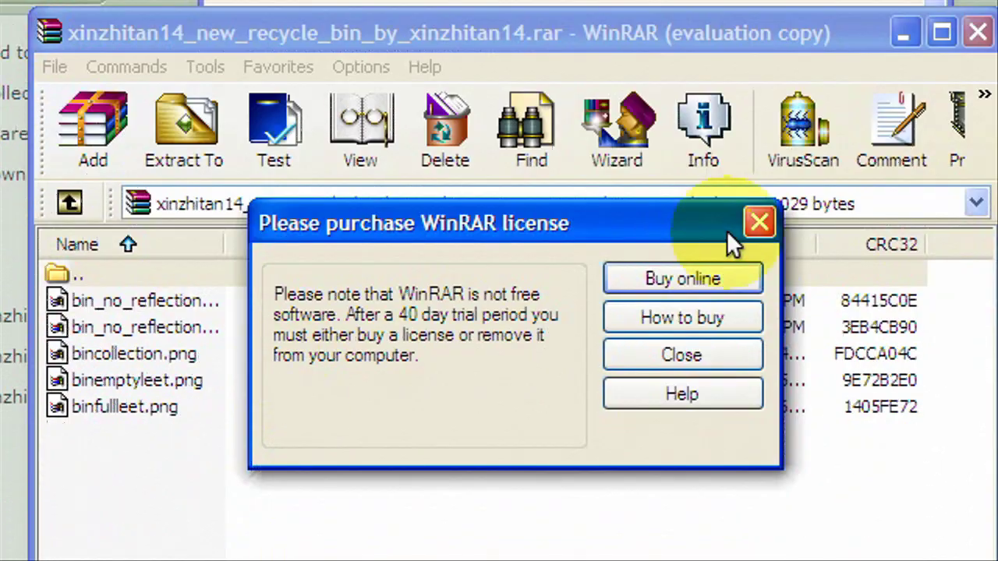
- Dismiss the WinRAR license reminder and extract the archive's PNG images to the Desktop
click(716, 357)
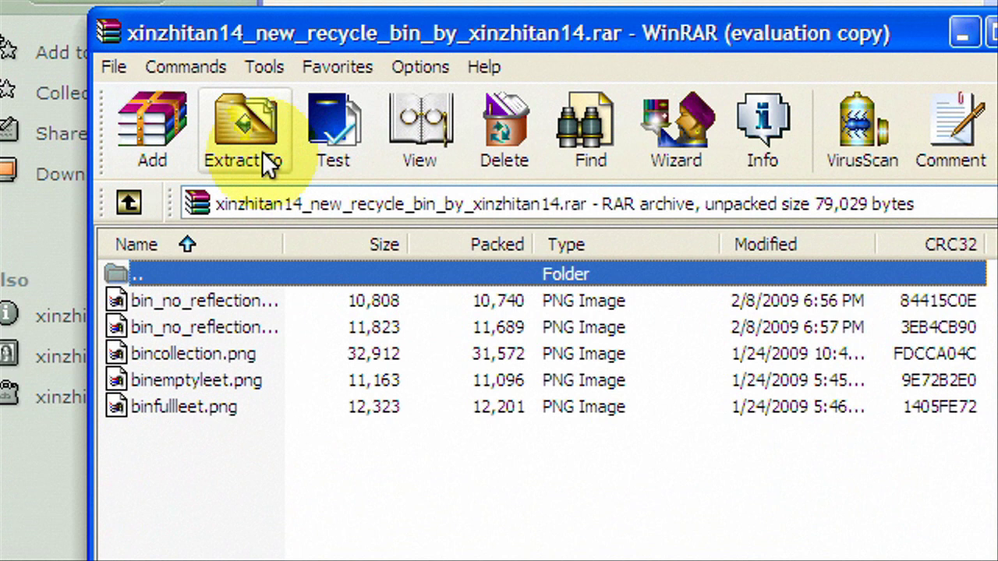
click(204, 149)
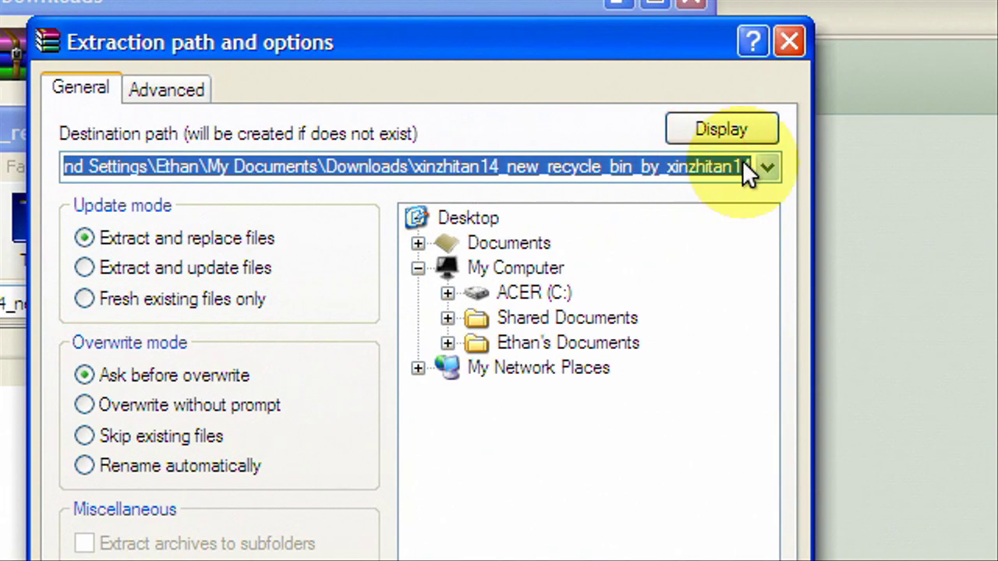
click(945, 166)
click(550, 171)
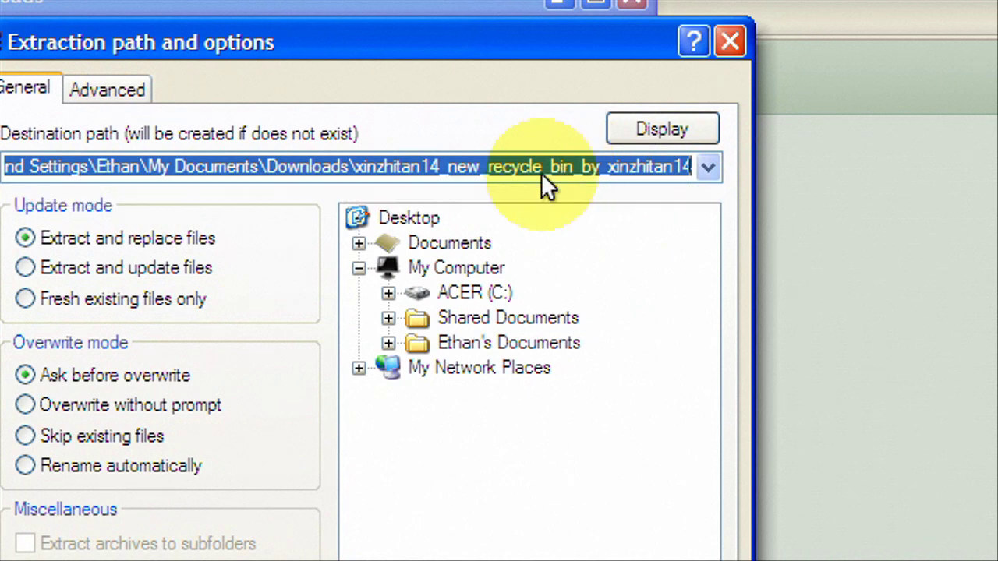
click(371, 216)
click(468, 486)
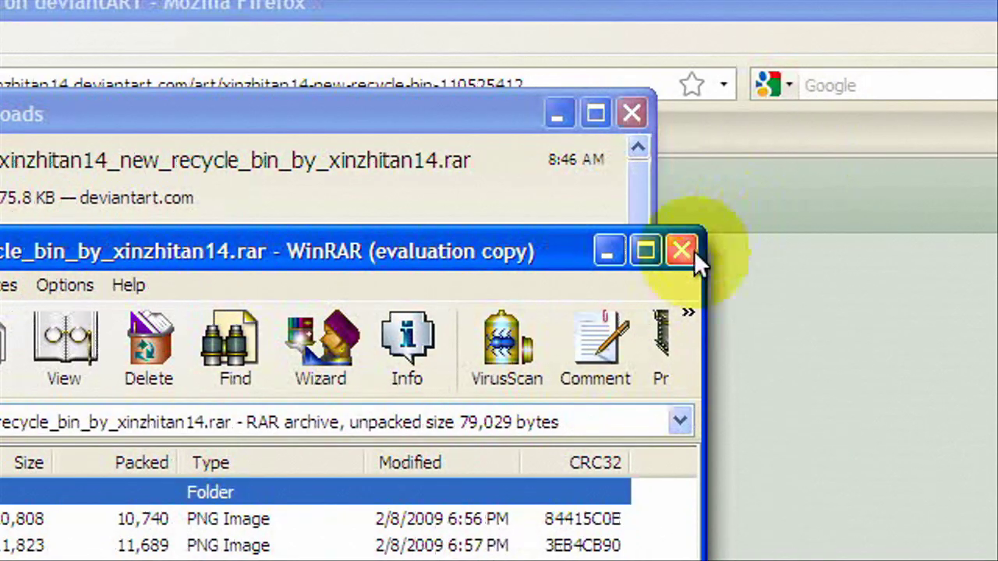
- Delete bincollection, binemptyleet and binfullleet, keeping the two bin_no_reflection images
click(689, 251)
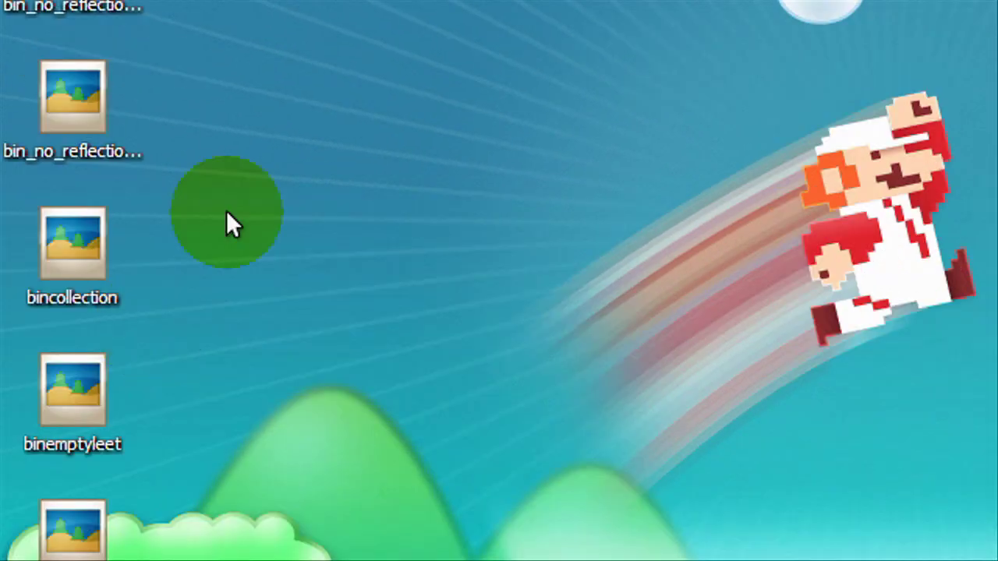
drag(166, 219, 56, 560)
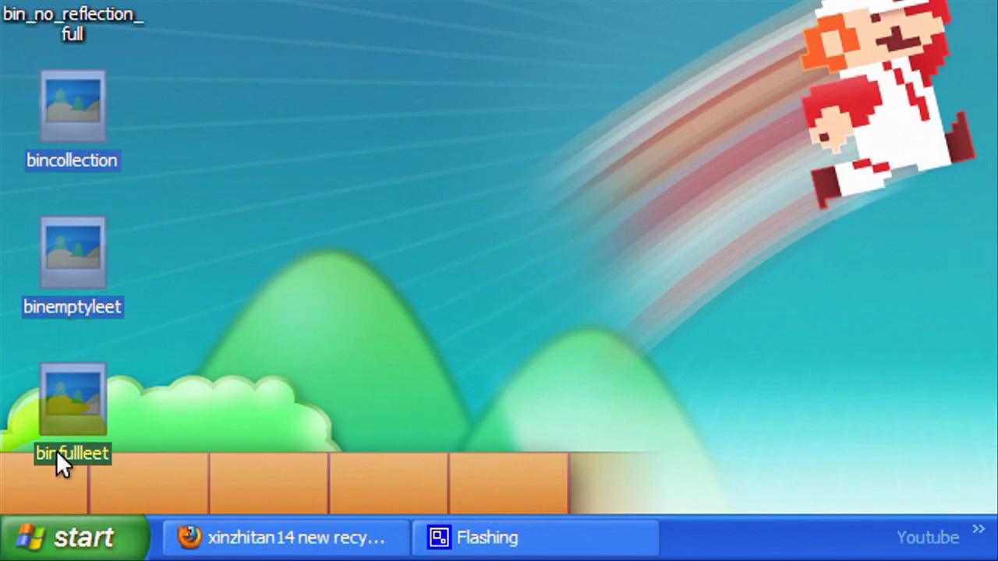
key(Delete)
click(768, 143)
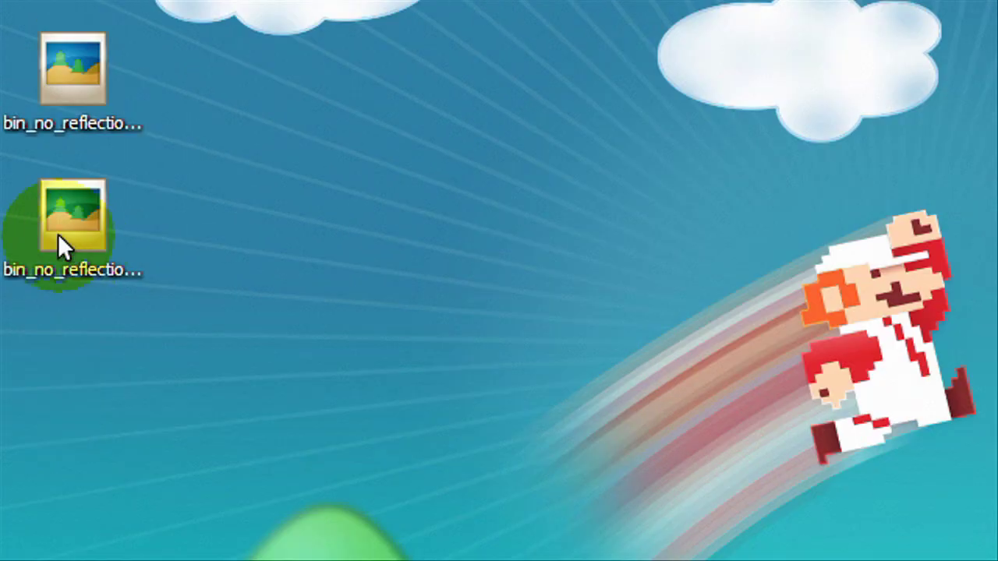
click(55, 78)
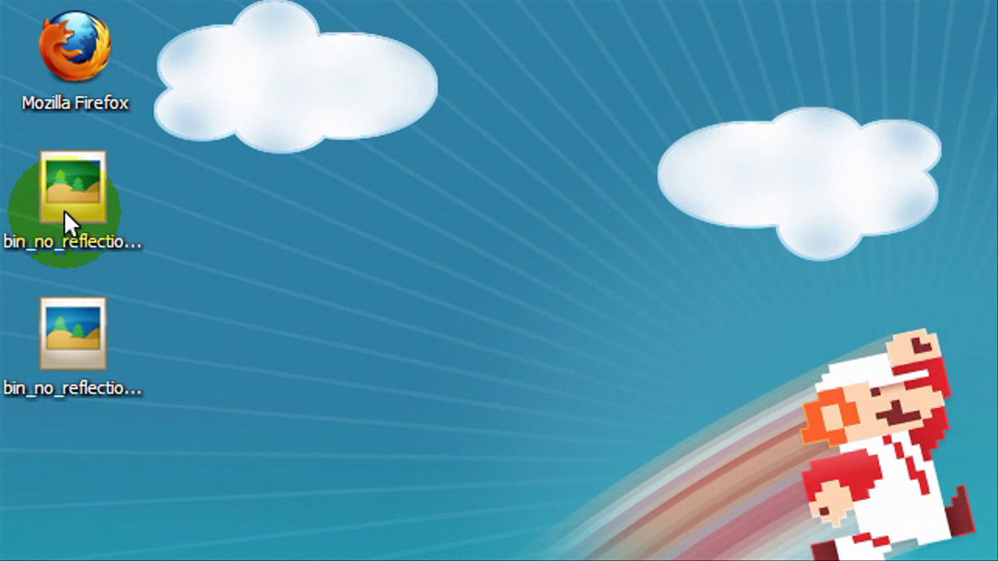
click(525, 457)
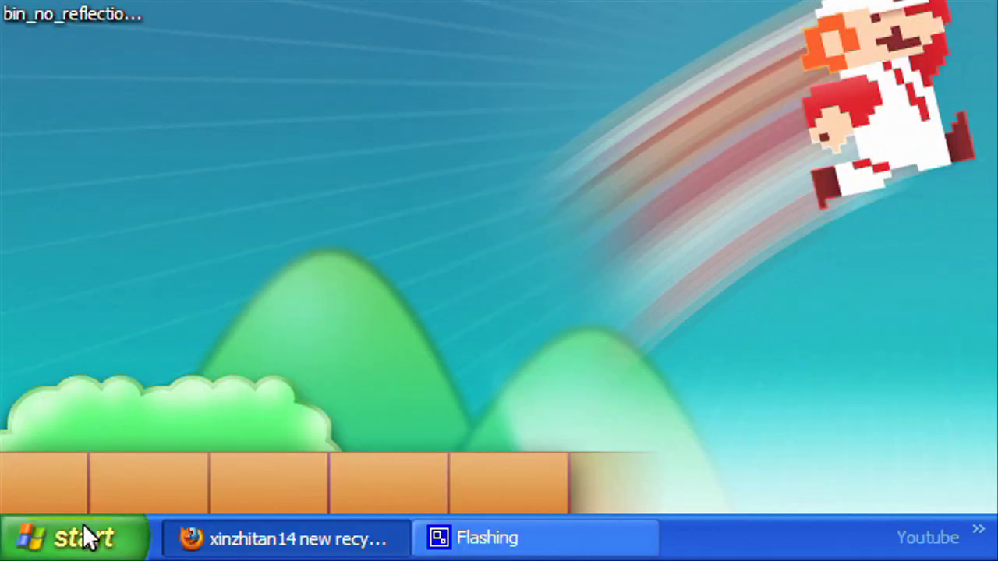
- Launch Perfect Icon from Start > All Programs
click(89, 555)
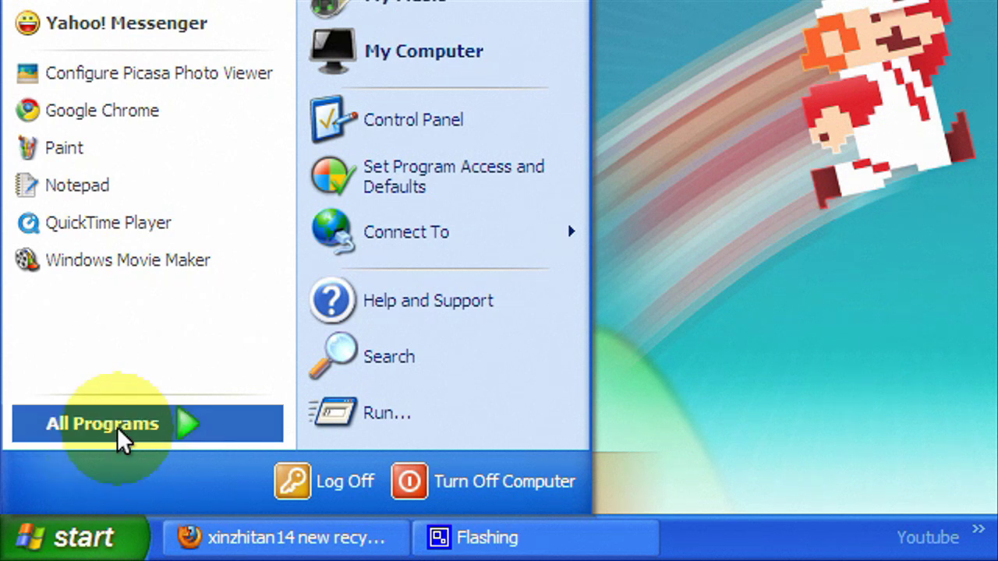
click(118, 427)
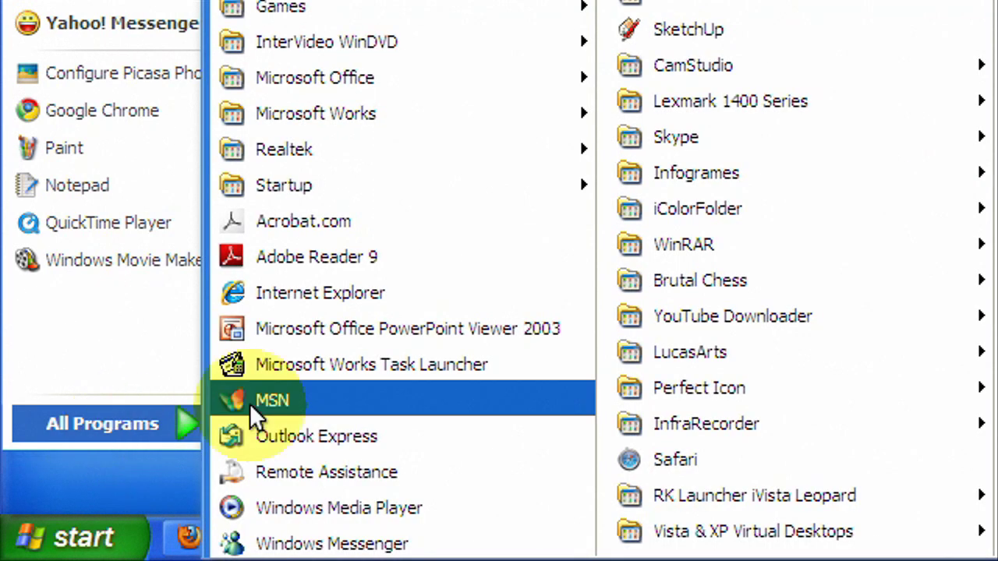
mouse_move(899, 174)
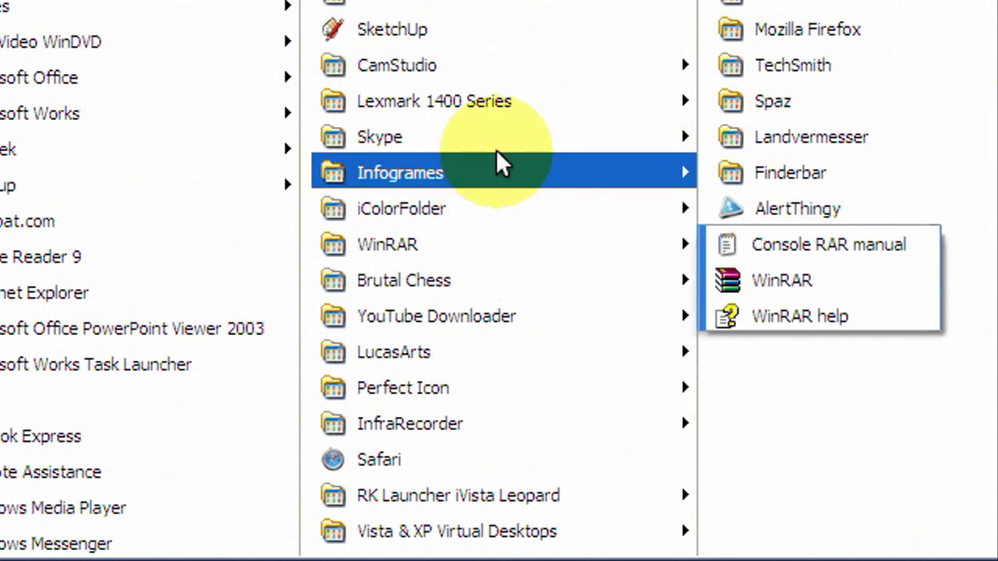
mouse_move(499, 164)
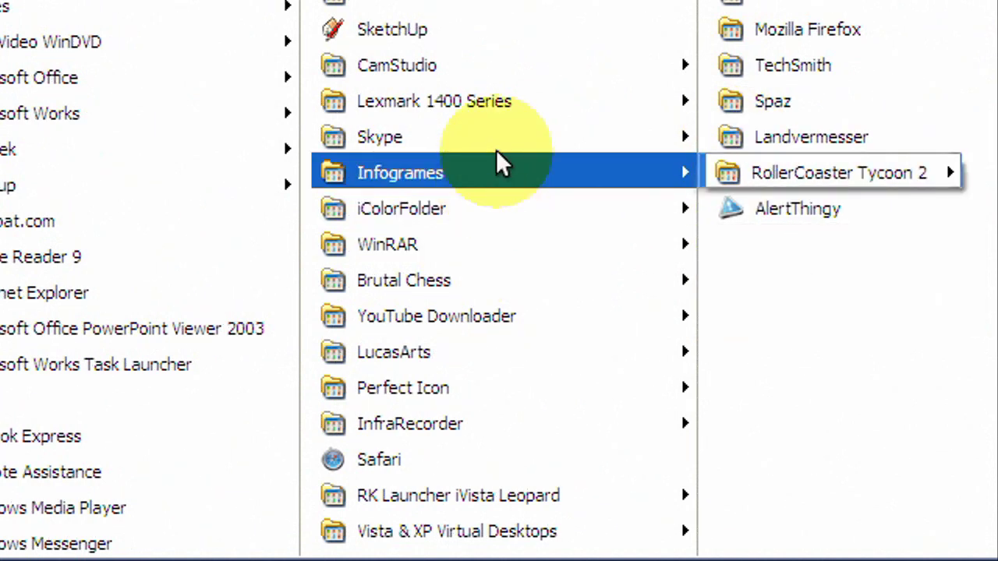
mouse_move(543, 379)
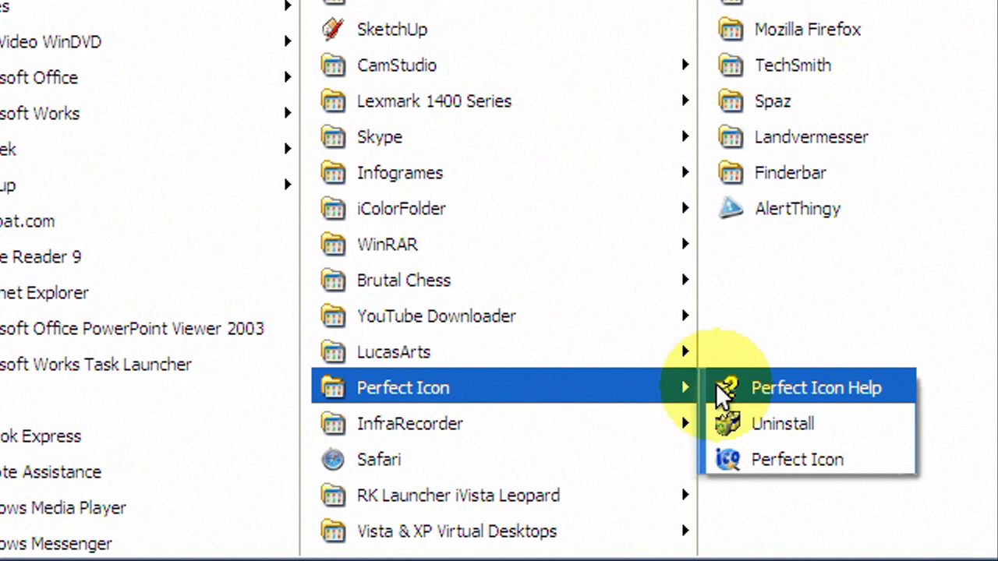
click(708, 452)
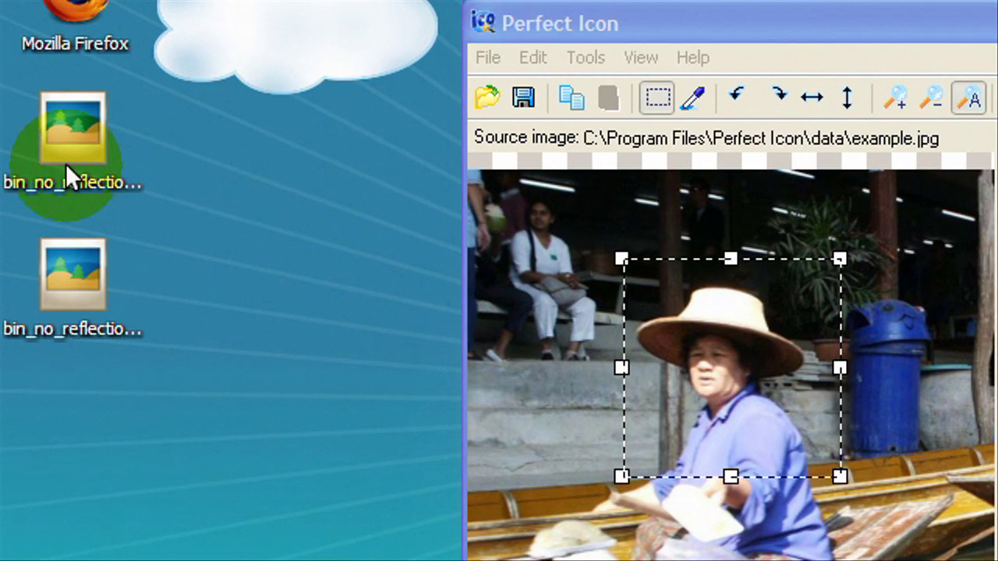
- Load the empty bin_no_reflection image into Perfect Icon and apply the first style
drag(66, 164, 634, 286)
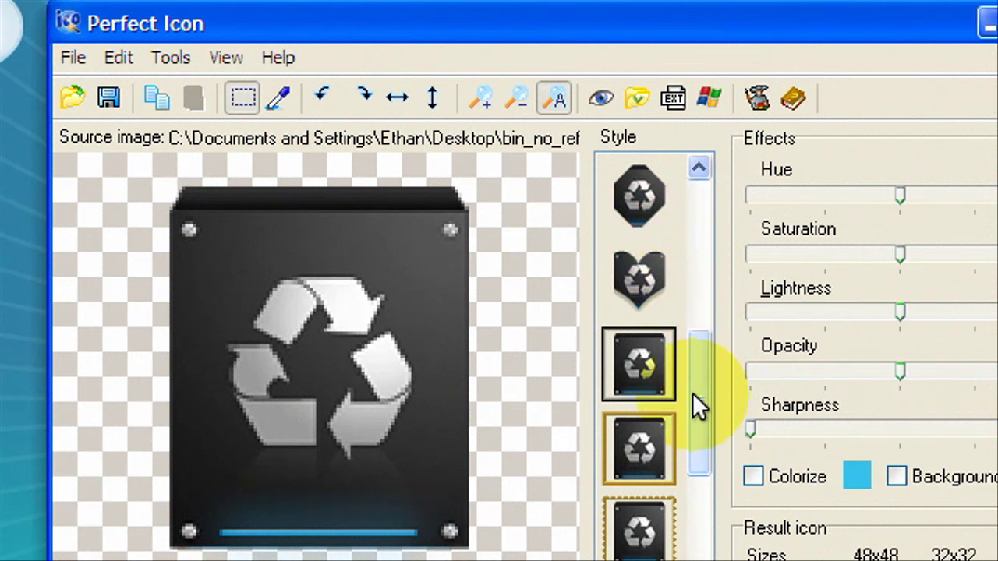
drag(692, 393, 648, 190)
click(649, 189)
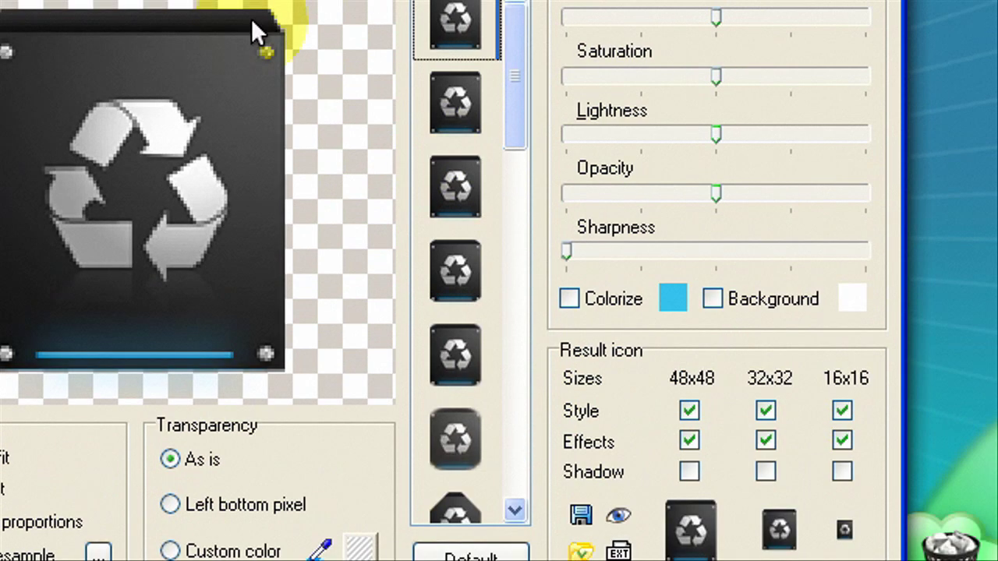
click(301, 115)
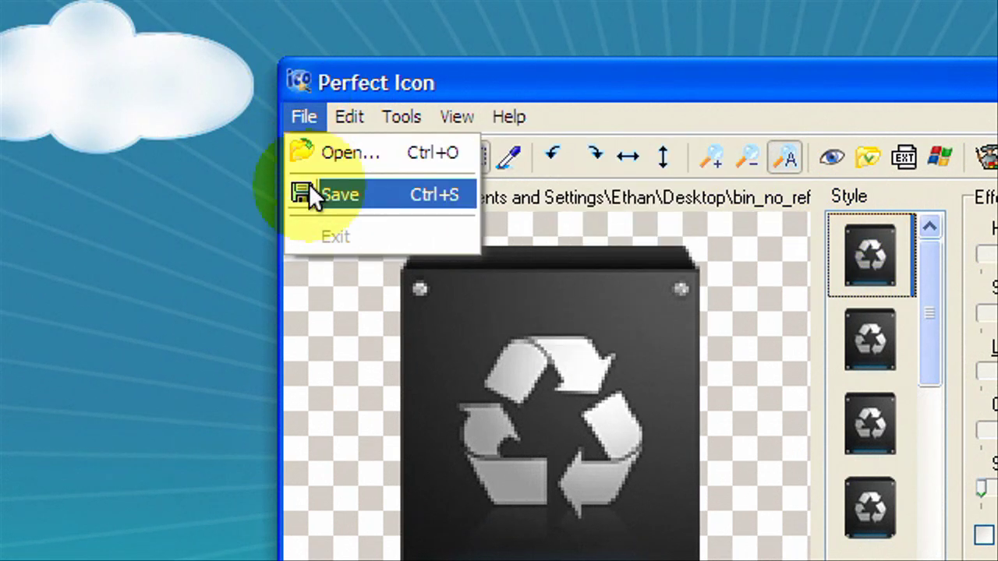
- Save the empty-bin icon to the Desktop under the name 'empty'
click(310, 187)
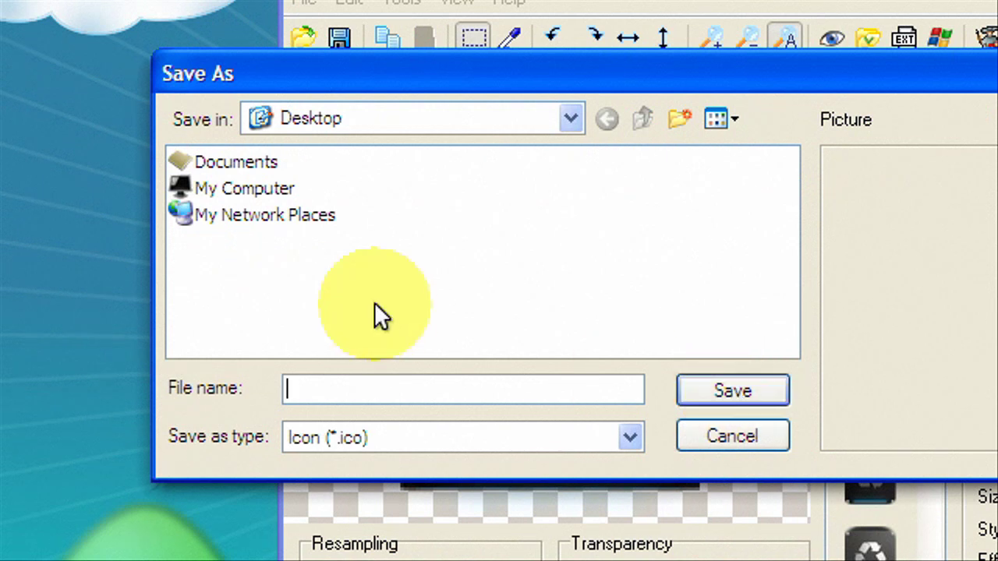
text(em)
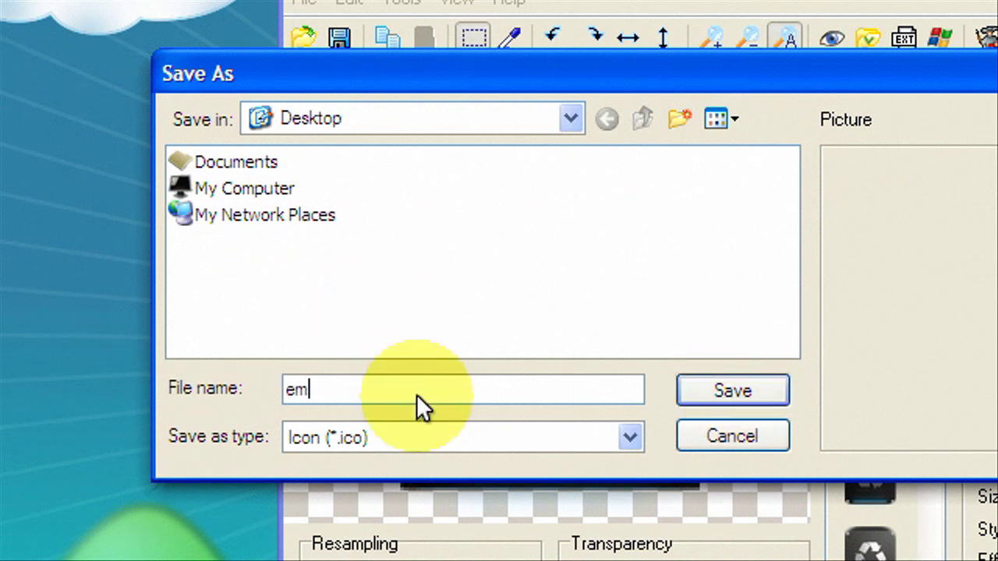
text(pty)
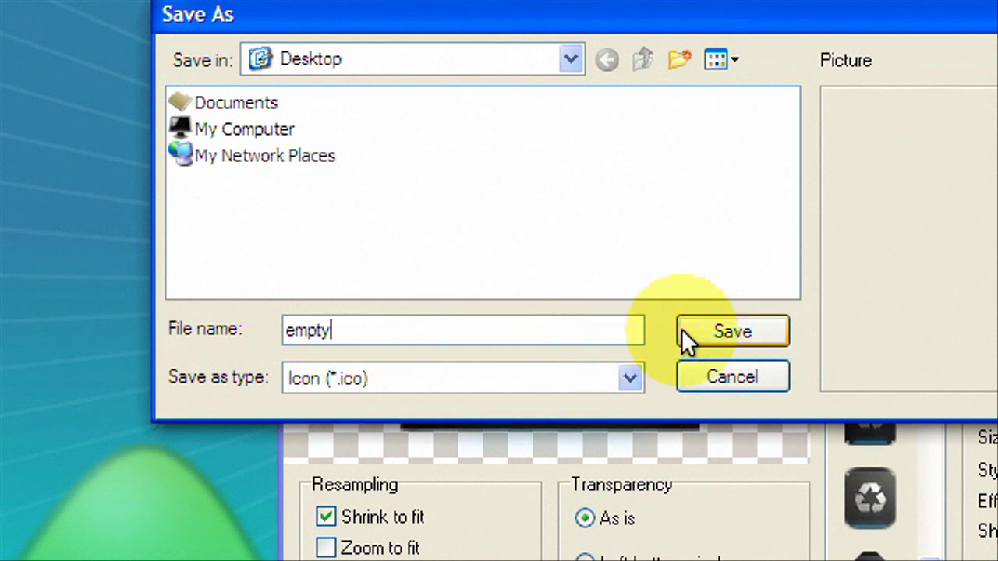
click(685, 333)
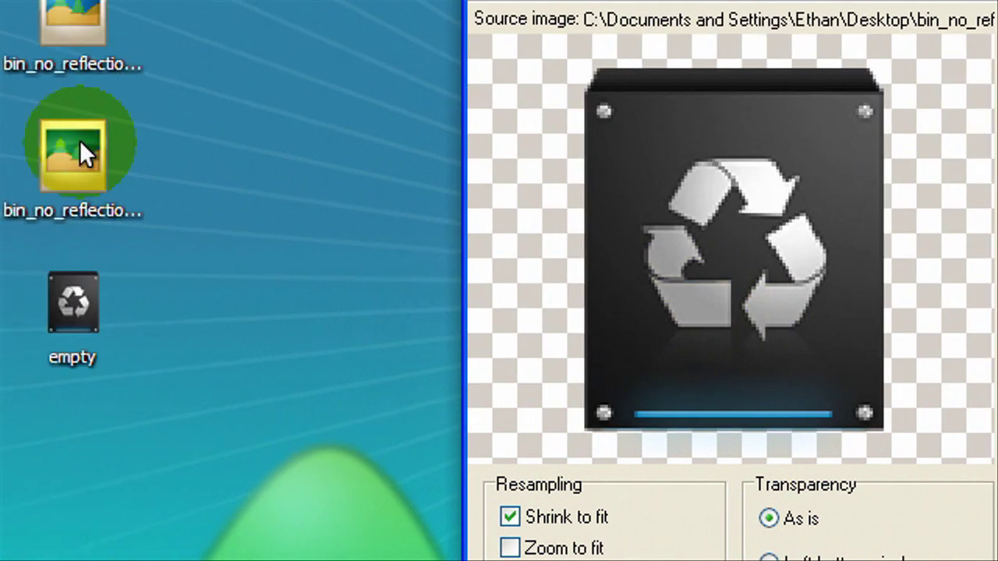
- Load the full-bin image, apply the first style, and save it to the Desktop as 'full'
drag(80, 140, 530, 229)
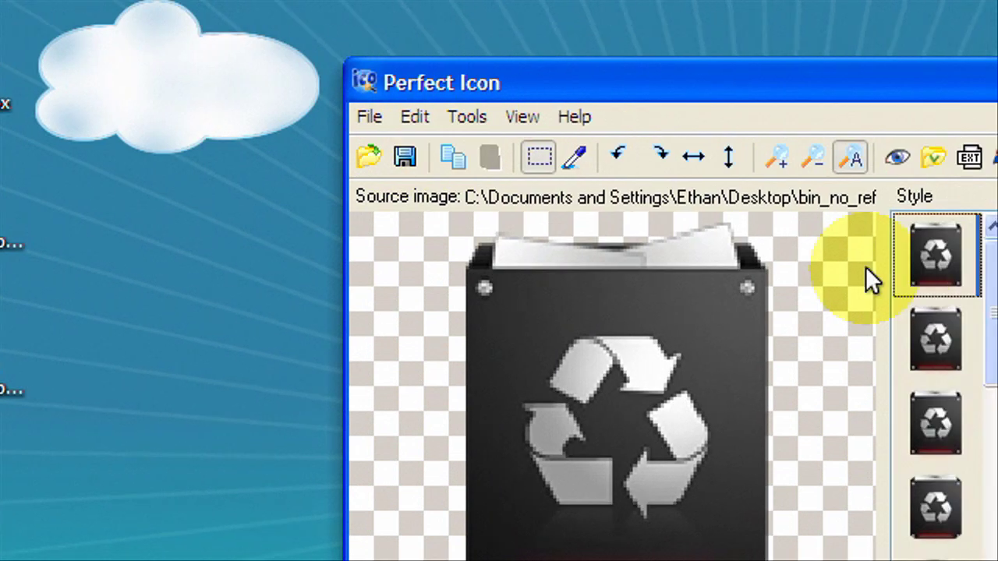
click(997, 136)
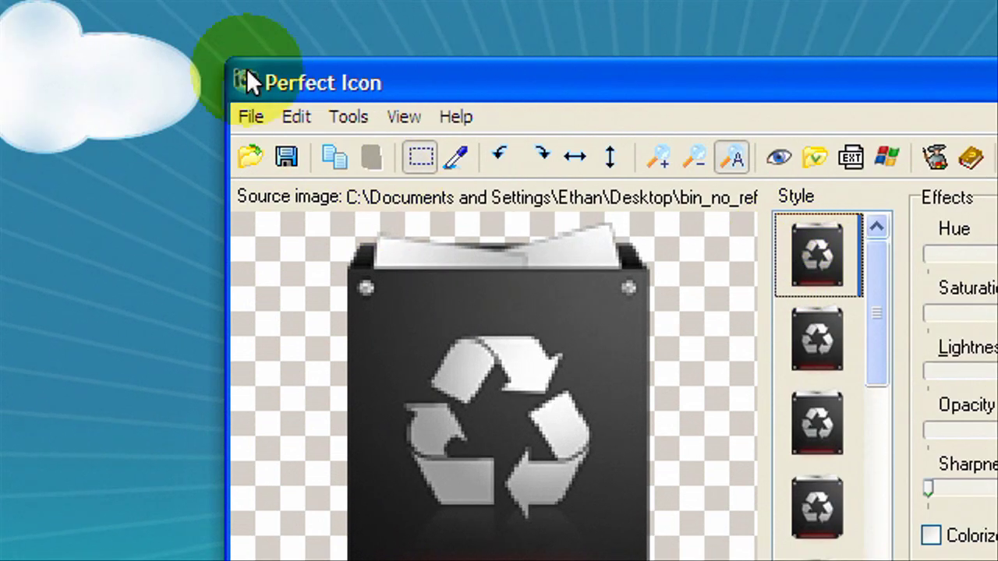
click(190, 117)
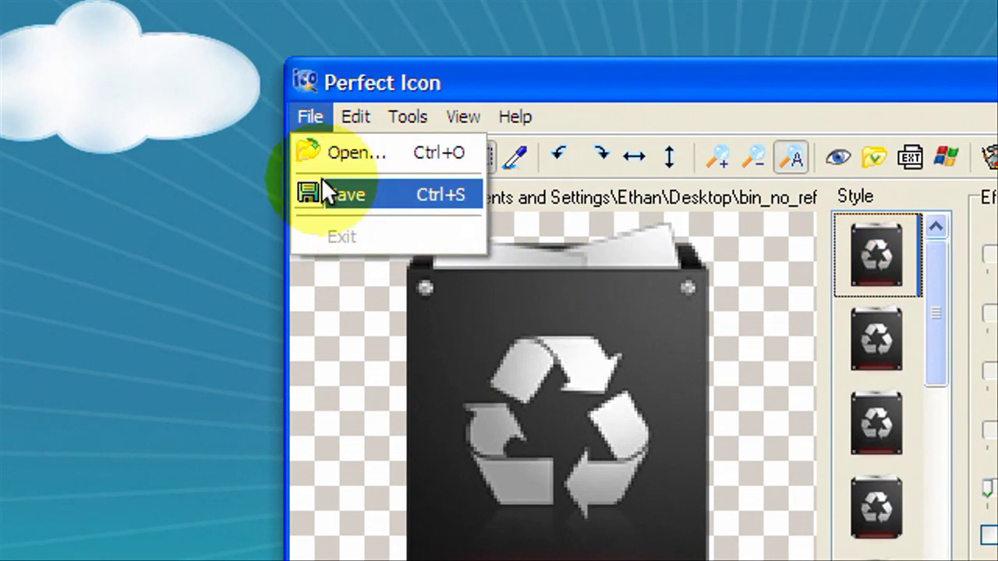
click(343, 194)
text(f)
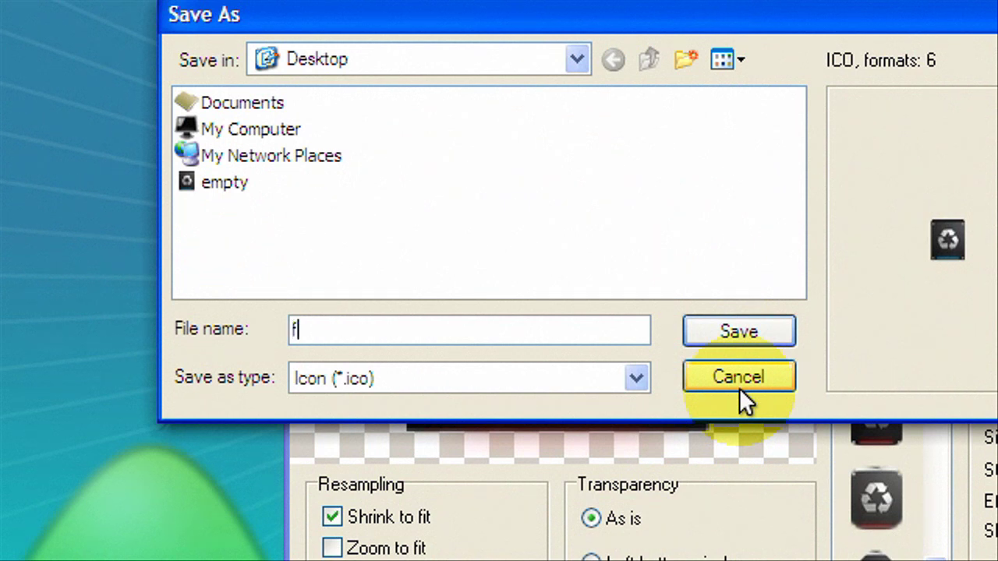
text(ull)
click(738, 331)
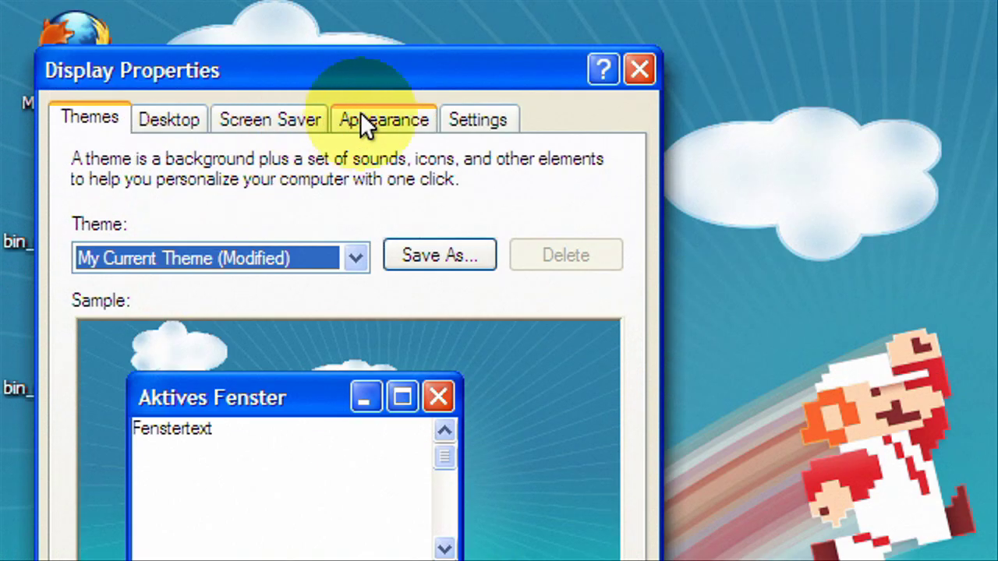
- Show the Desktop page of Display Properties, with background position set to Stretch
click(175, 109)
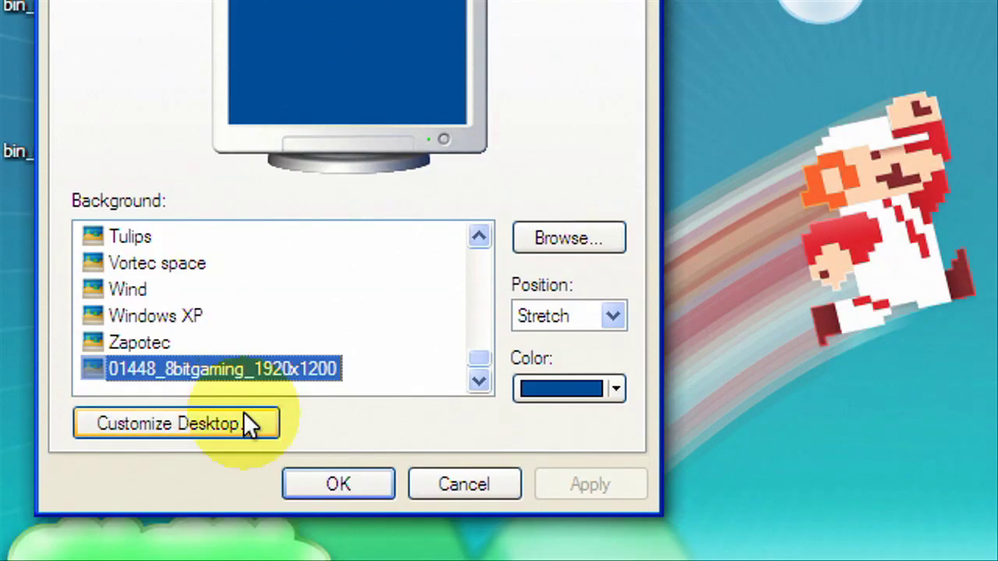
- Give Trash (full) the custom icon from the 'full' icon file on the Desktop
click(248, 538)
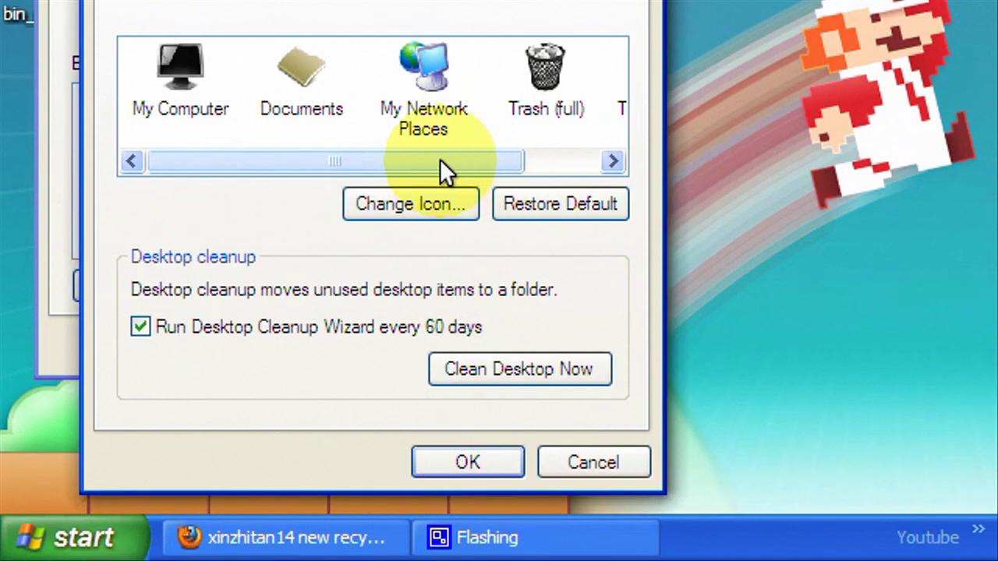
drag(440, 164, 575, 156)
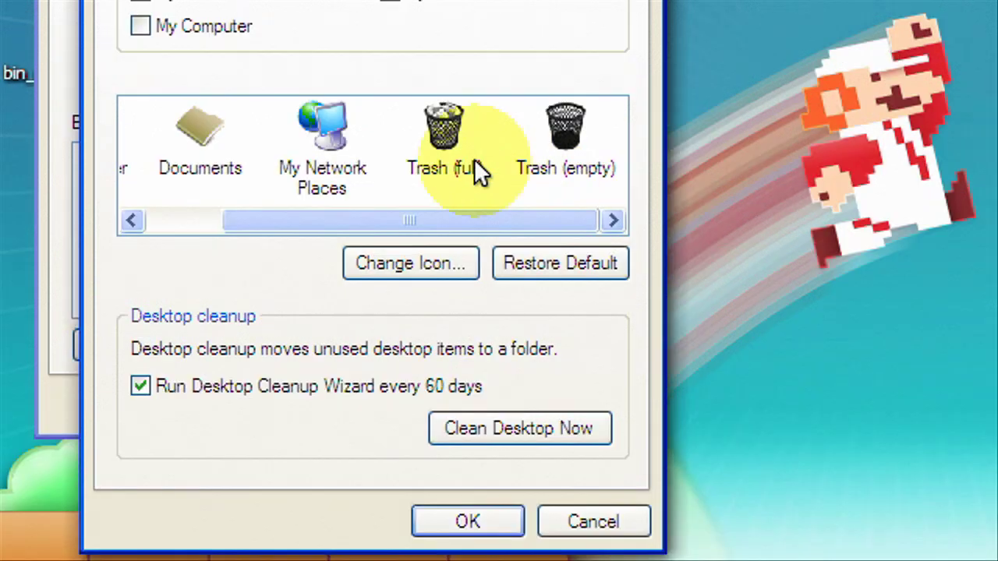
click(454, 106)
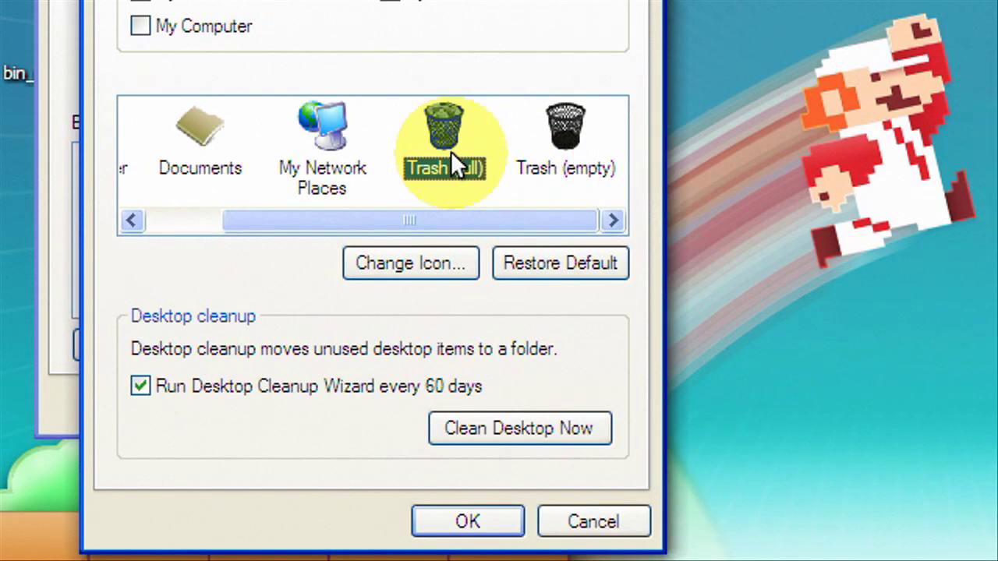
click(441, 262)
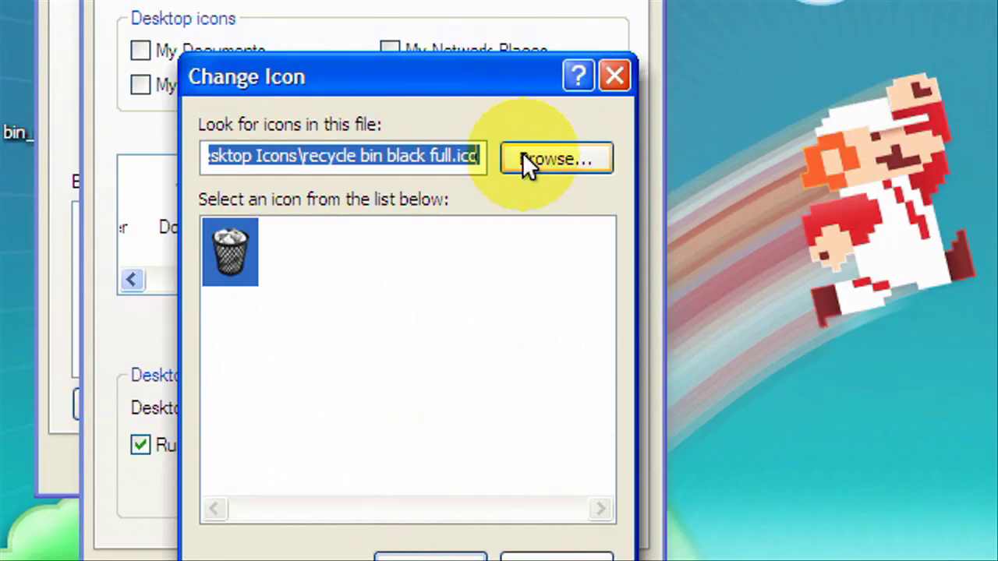
click(522, 158)
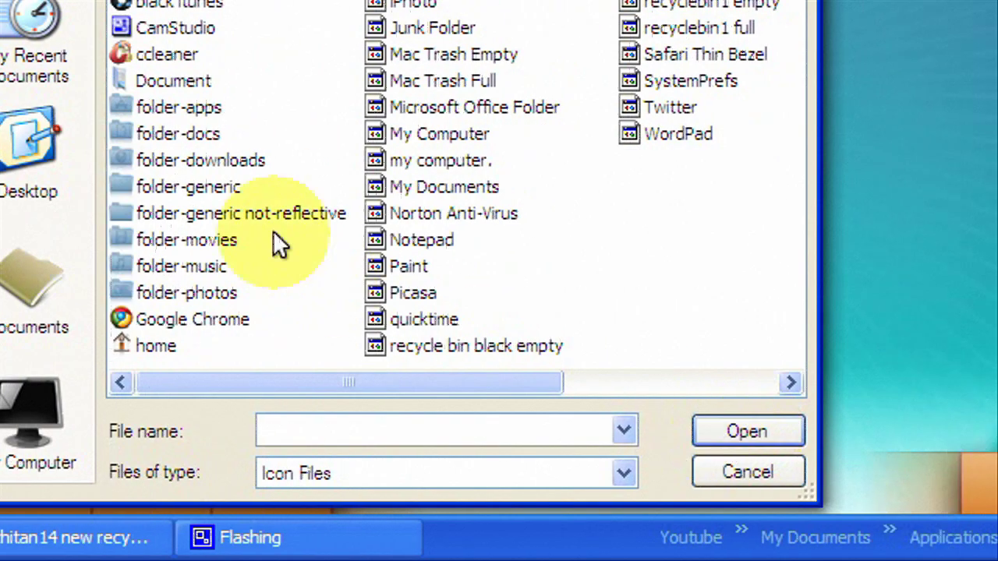
click(41, 184)
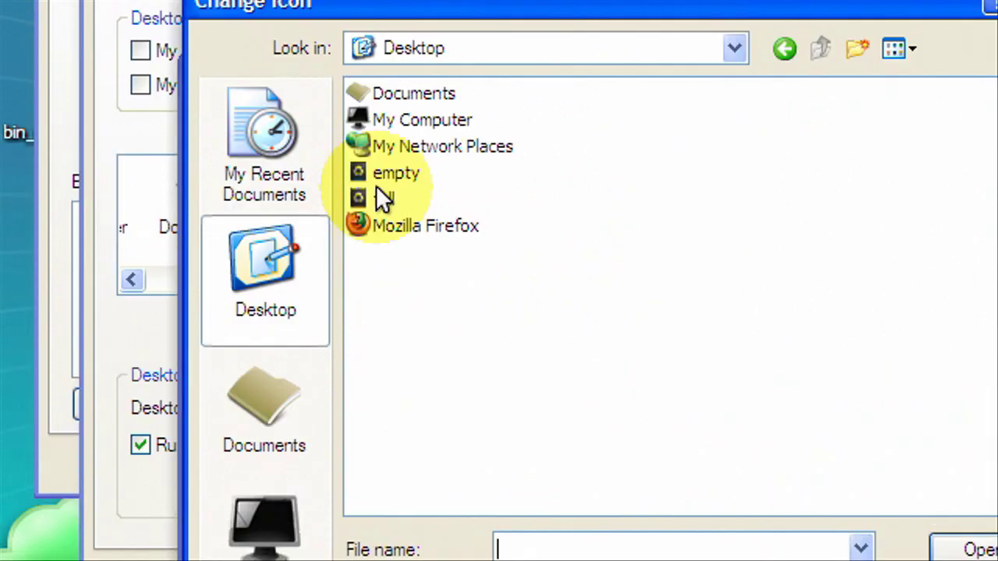
click(382, 141)
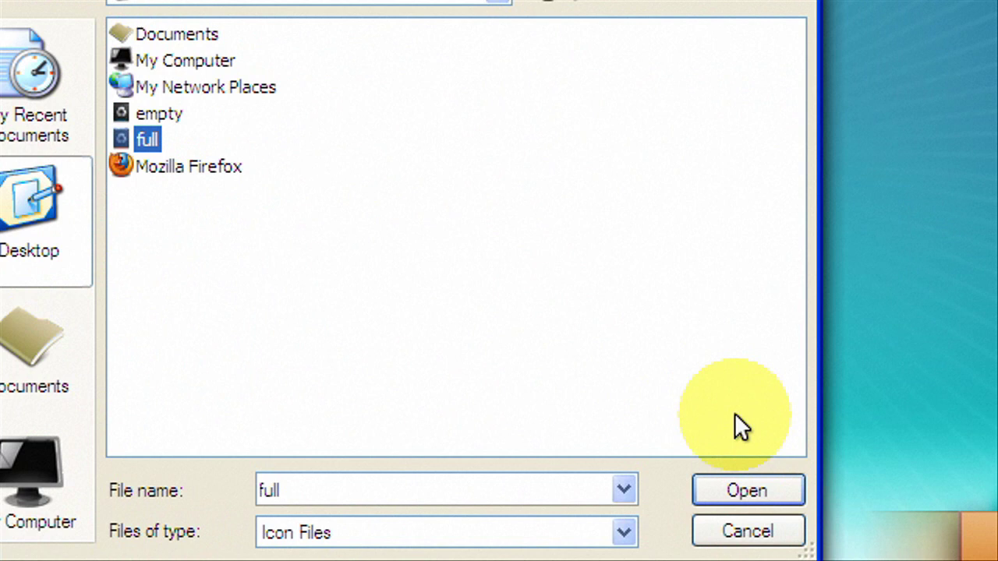
click(746, 490)
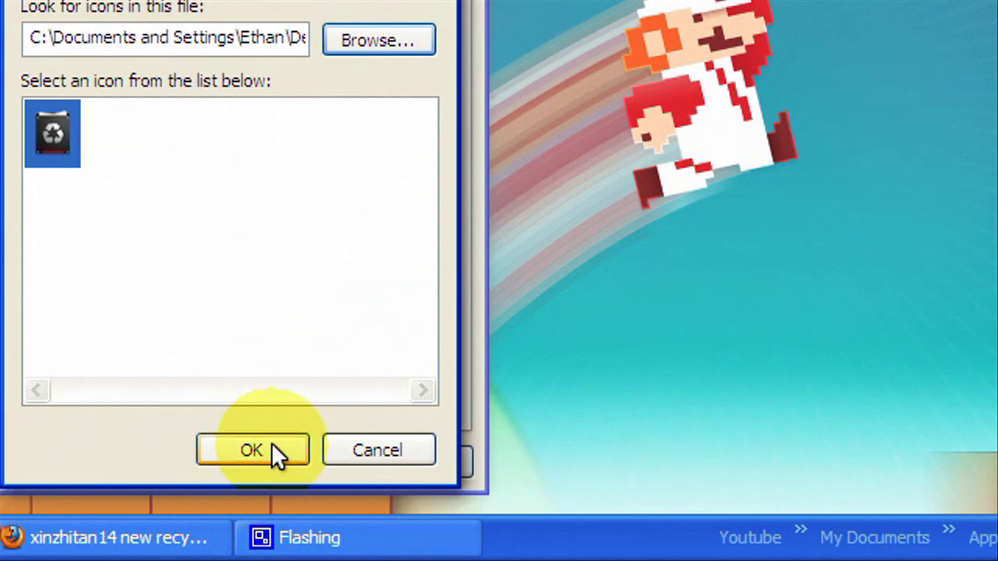
click(272, 448)
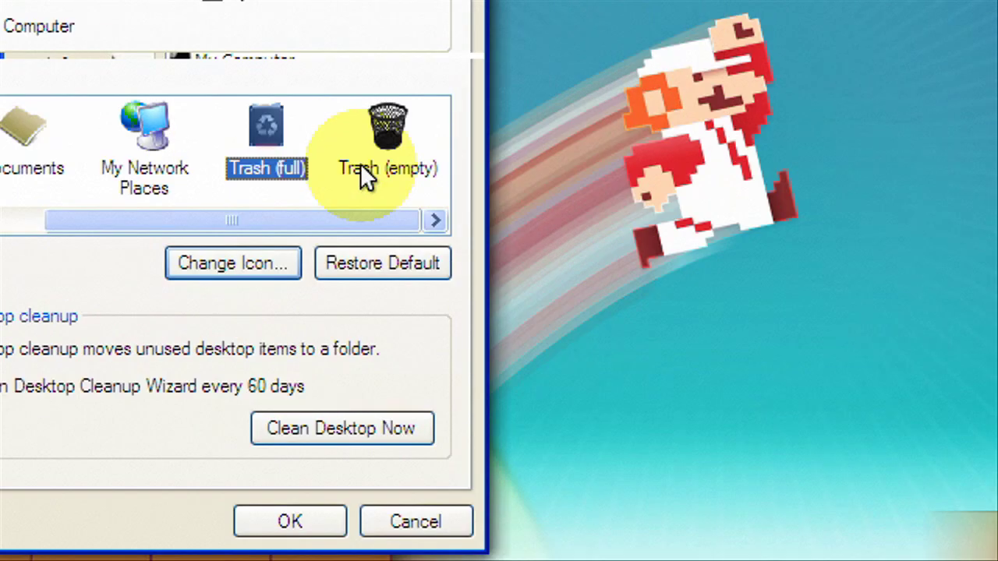
- Give Trash (empty) the custom icon from the 'empty' icon file on the Desktop
click(380, 94)
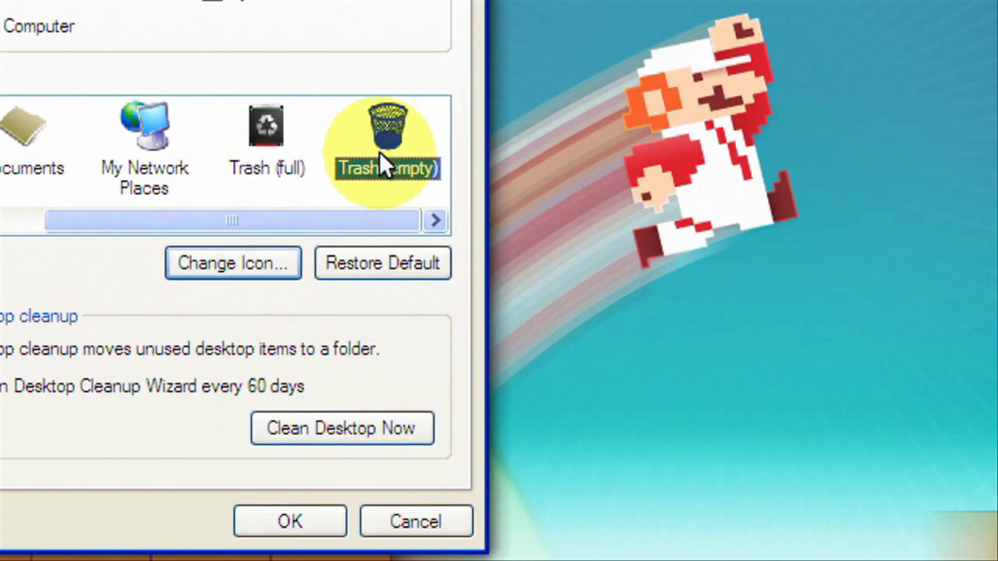
click(267, 269)
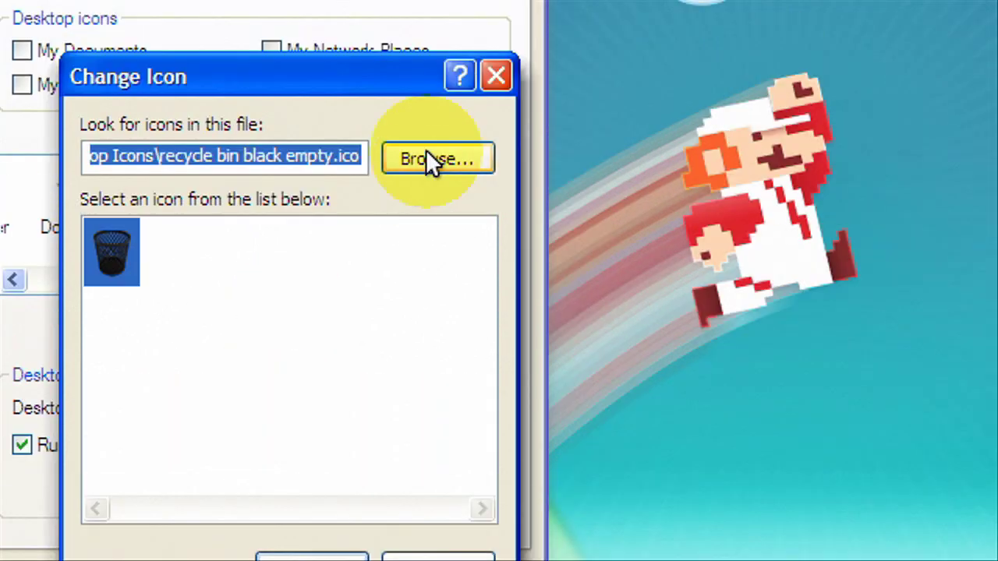
click(430, 42)
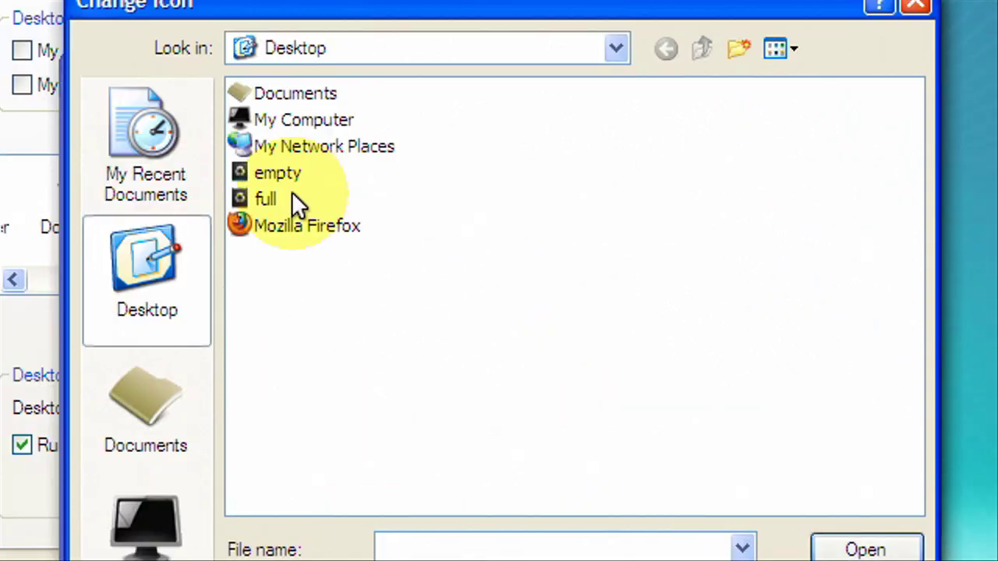
click(346, 118)
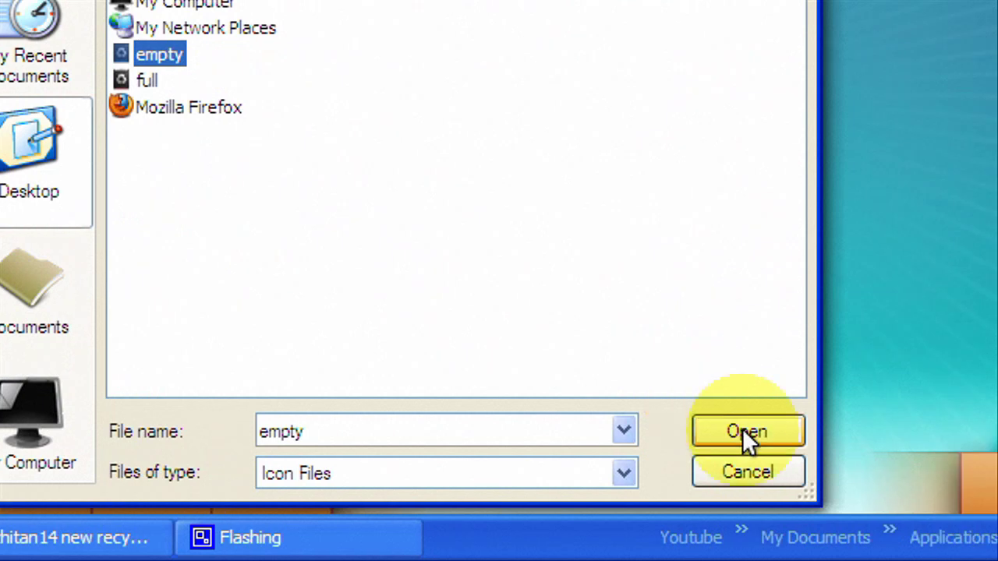
click(865, 550)
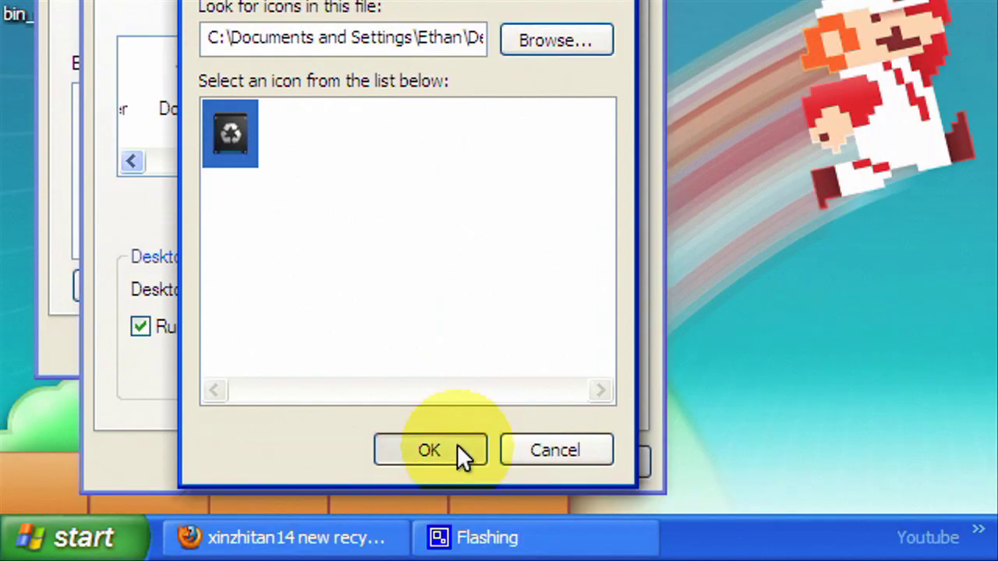
click(457, 450)
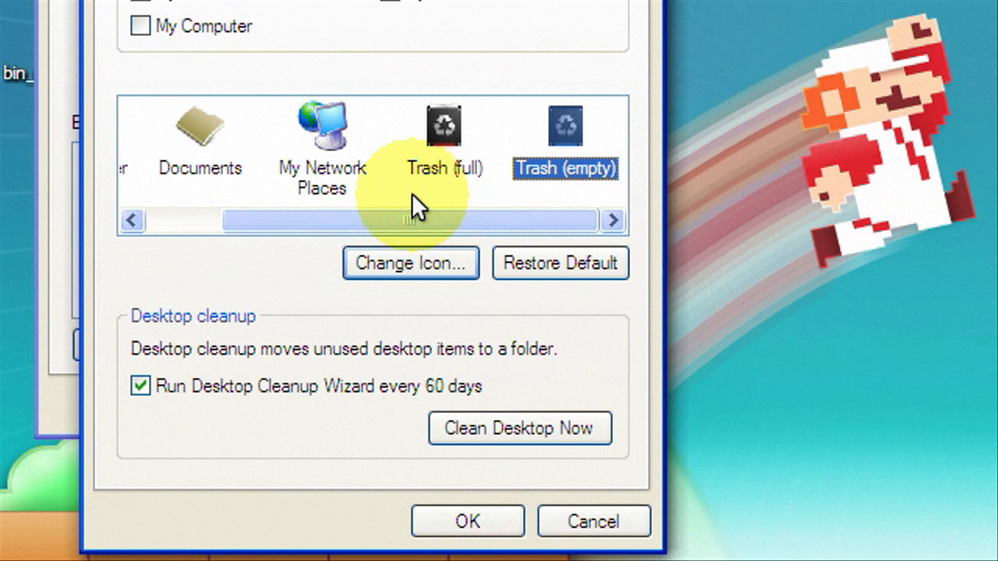
- Confirm Desktop Items, then apply and close Display Properties so Trash shows the black bin icon
drag(403, 160, 302, 158)
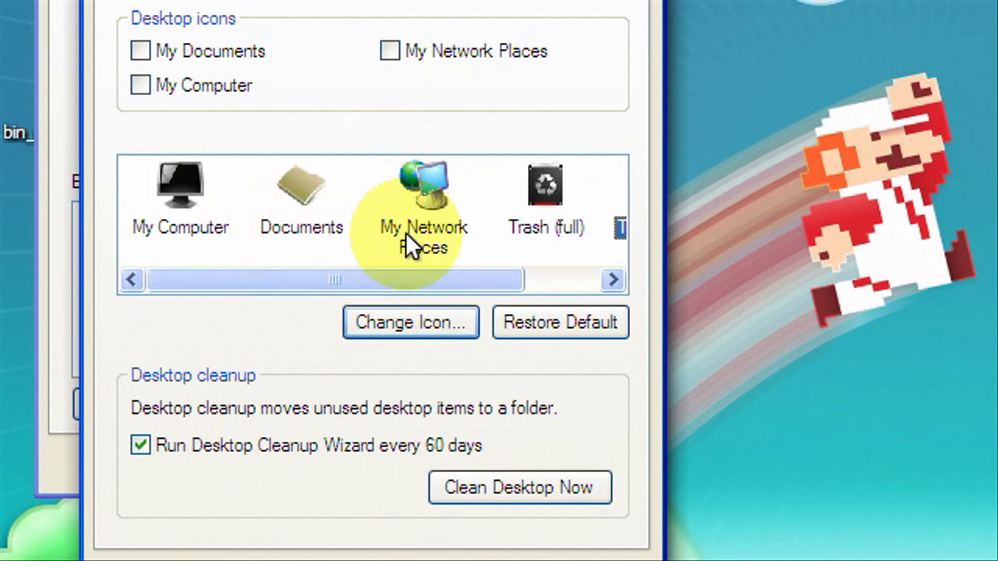
drag(346, 263, 251, 226)
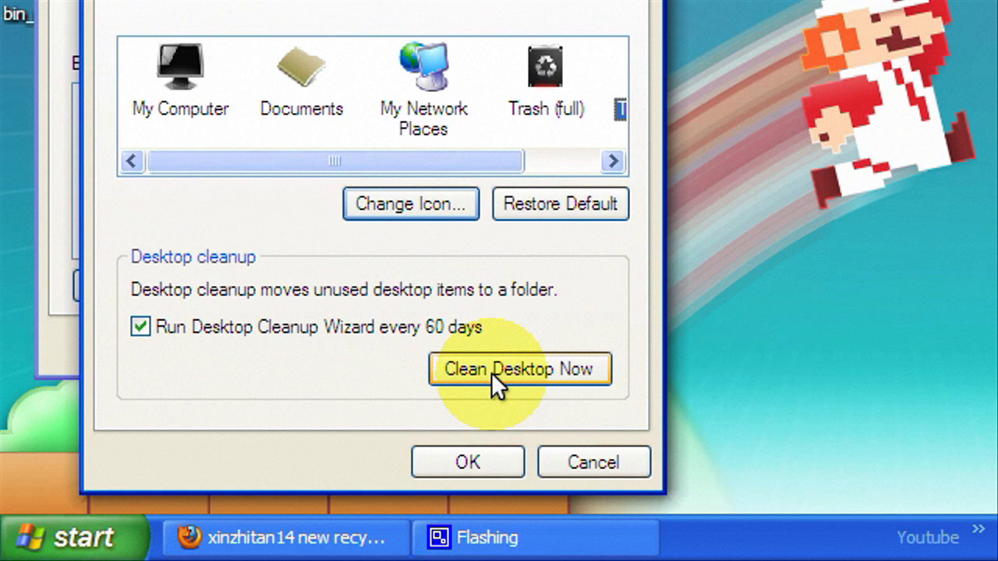
click(482, 455)
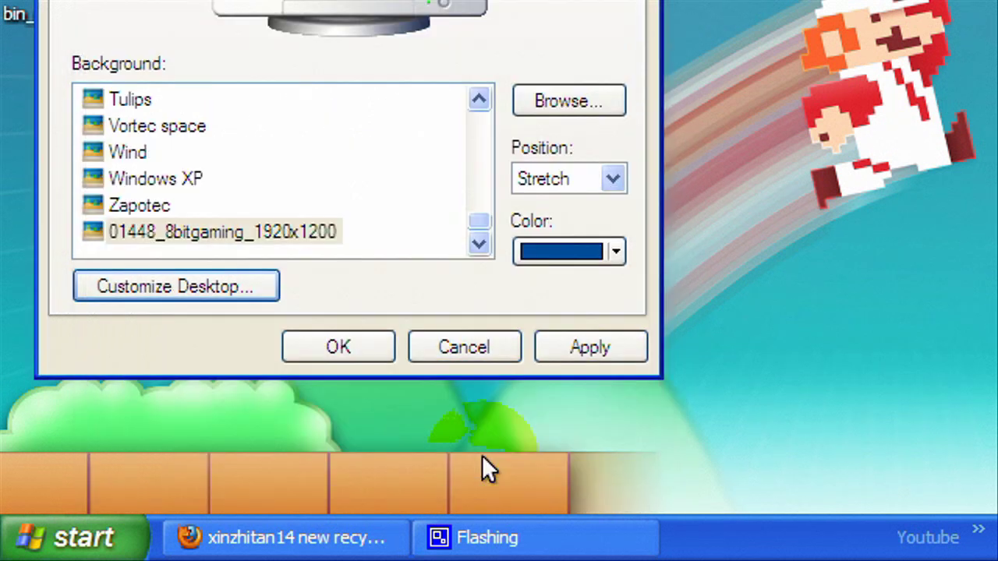
click(560, 348)
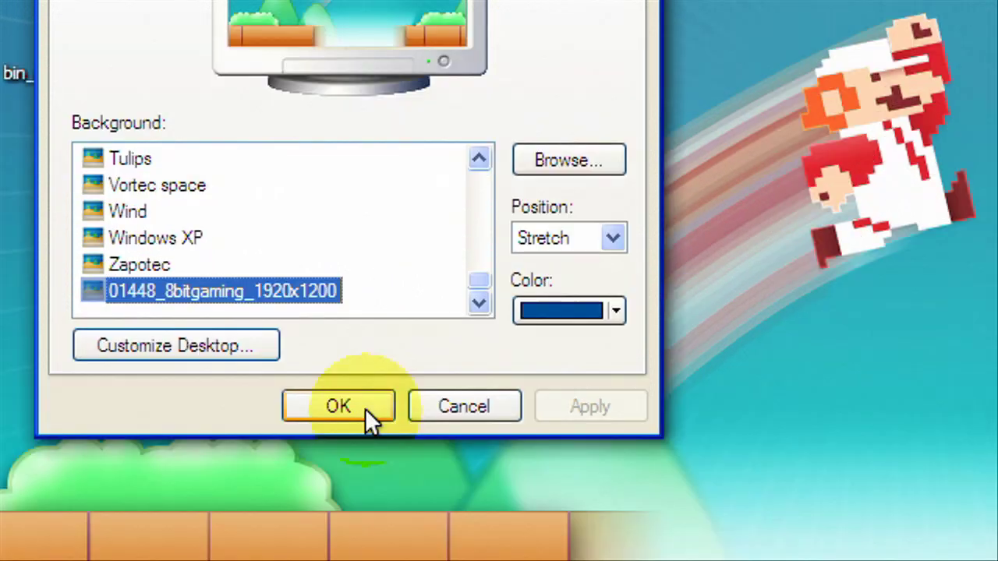
click(365, 408)
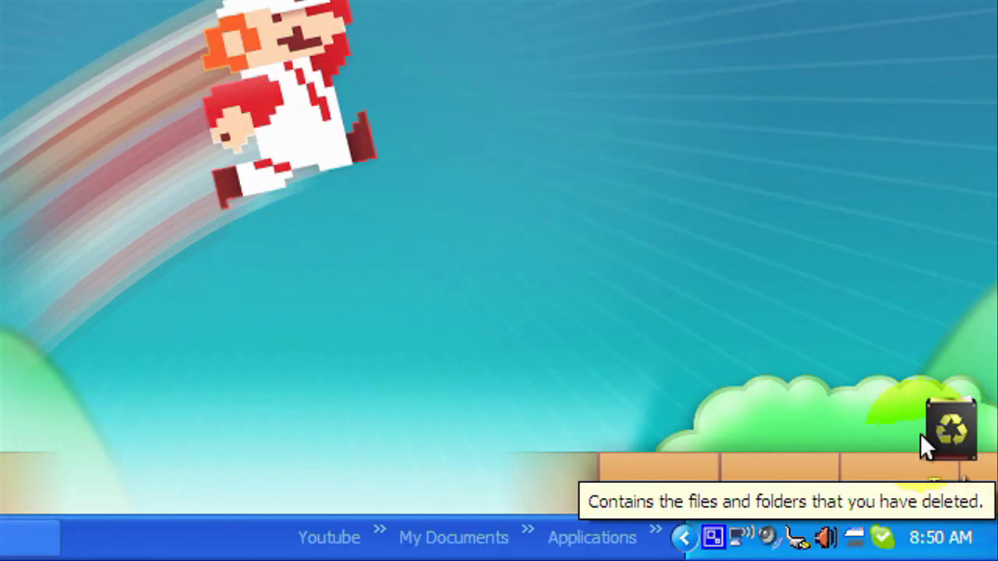
- Move the Trash icon up and left so it sits just above the brick ledge
click(880, 335)
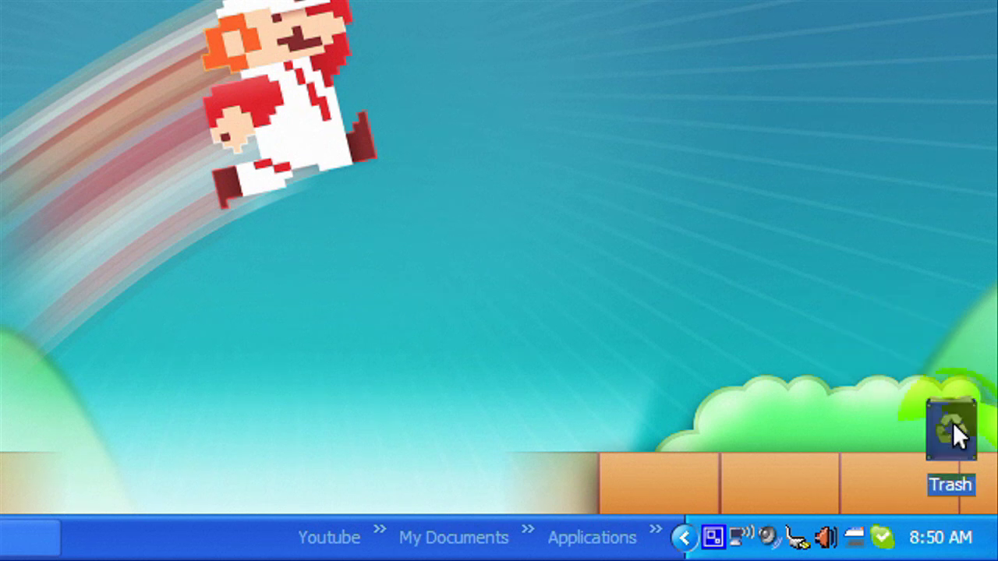
drag(952, 422, 930, 435)
click(932, 482)
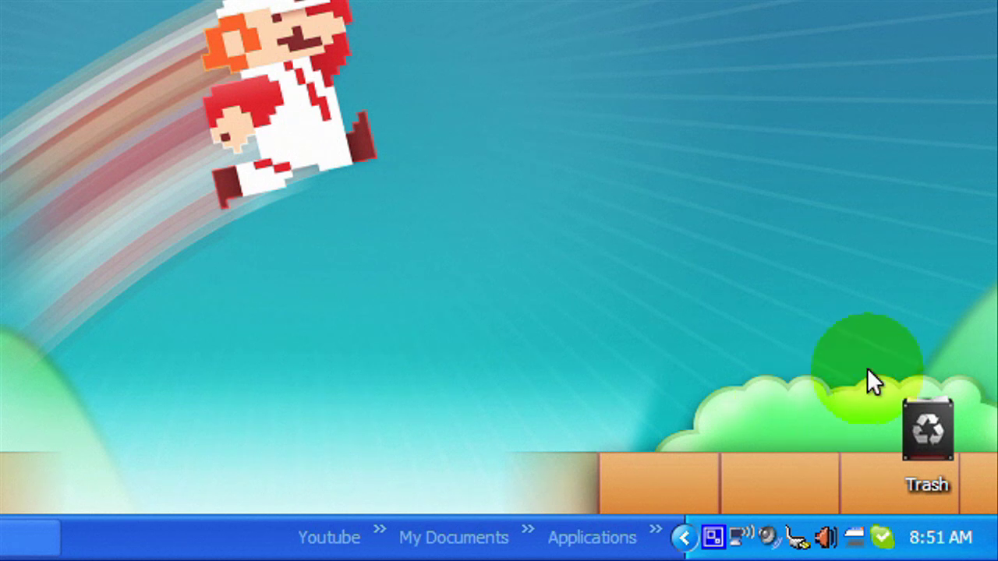
mouse_move(901, 415)
mouse_down()
mouse_move(913, 421)
mouse_move(908, 409)
mouse_up()
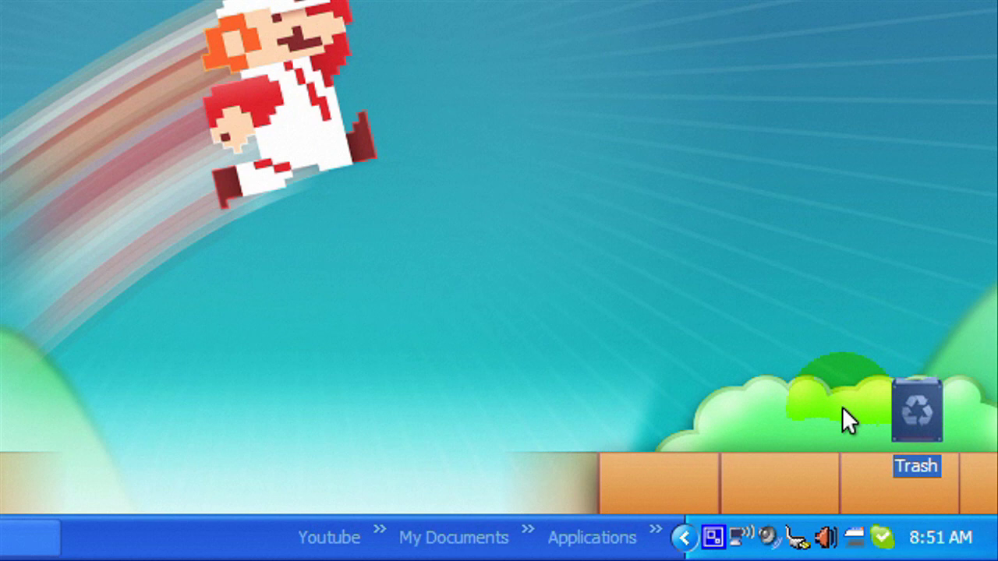
- Empty the Trash from its context menu, confirming permanent deletion of all 25 items
click(842, 410)
right_click(912, 407)
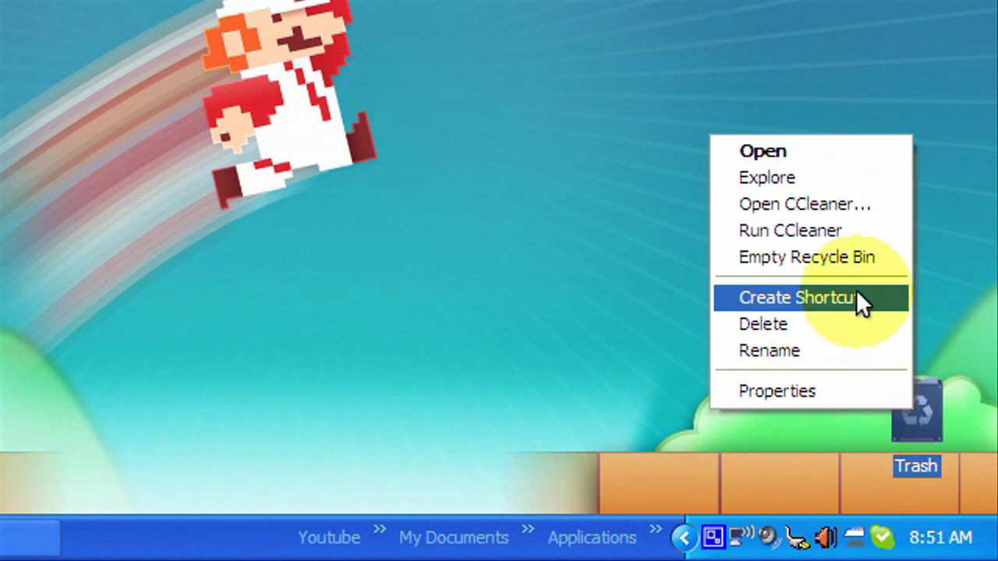
click(862, 252)
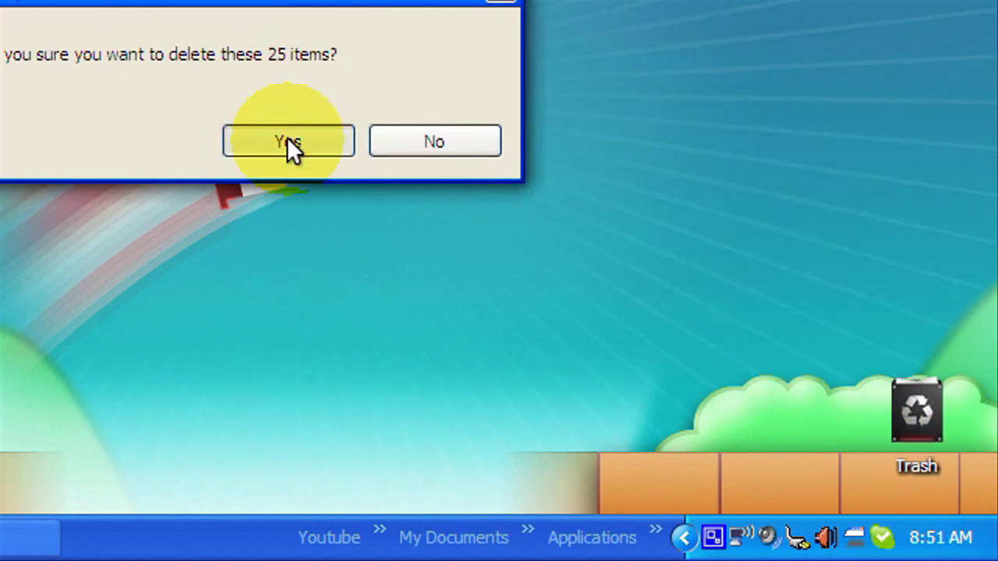
click(287, 137)
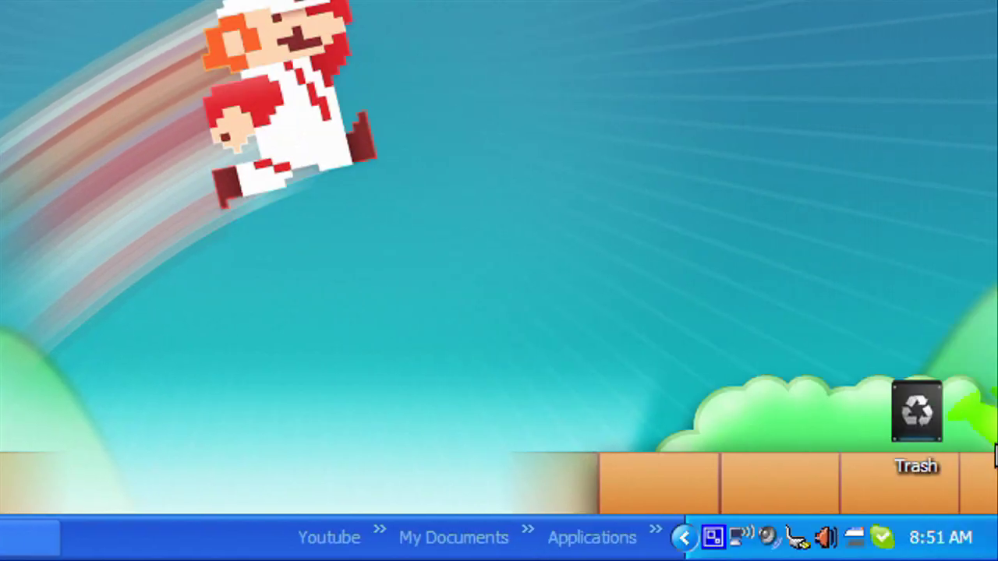
- Begin renaming the Trash icon but leave the name Trash unchanged
click(917, 415)
click(804, 376)
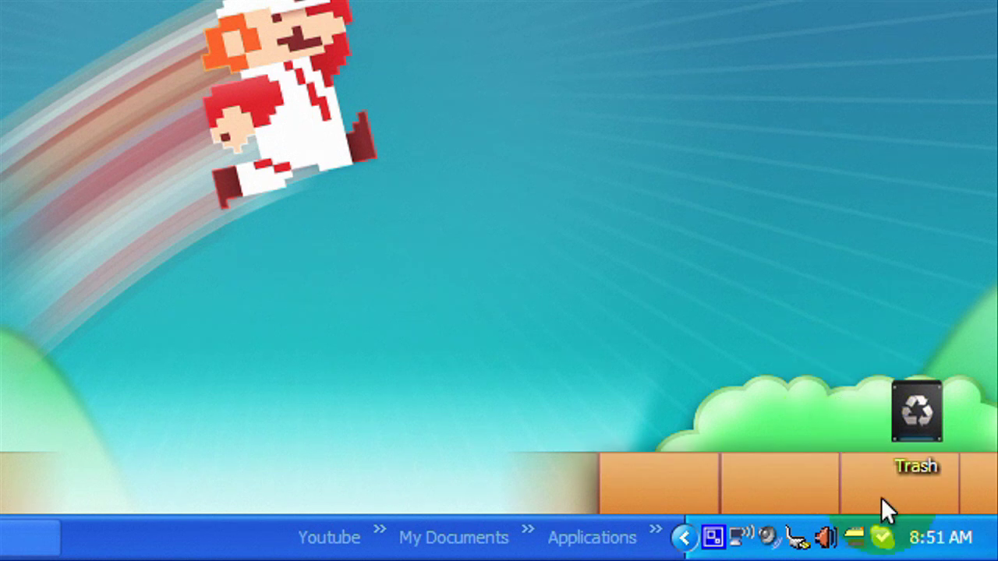
right_click(917, 395)
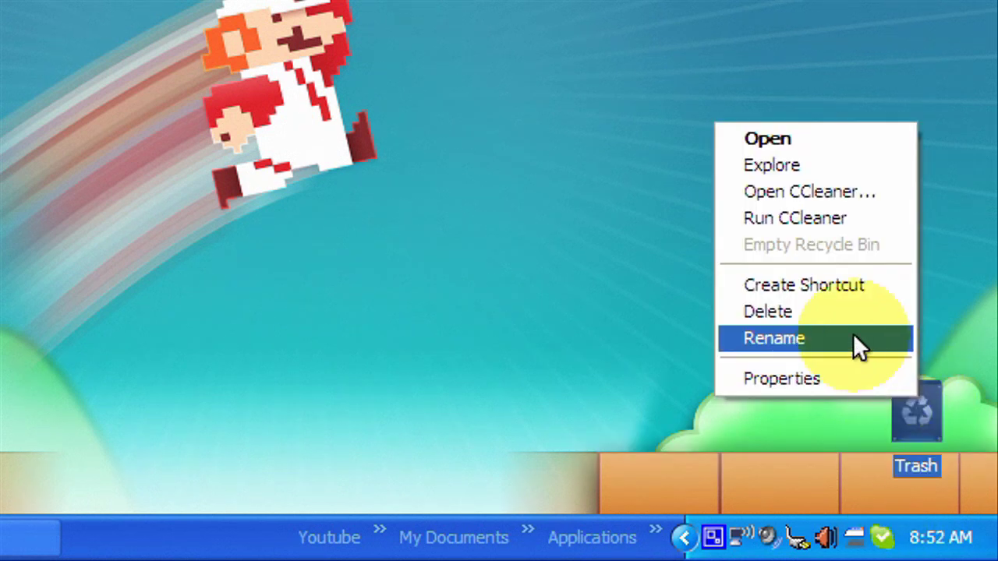
click(853, 338)
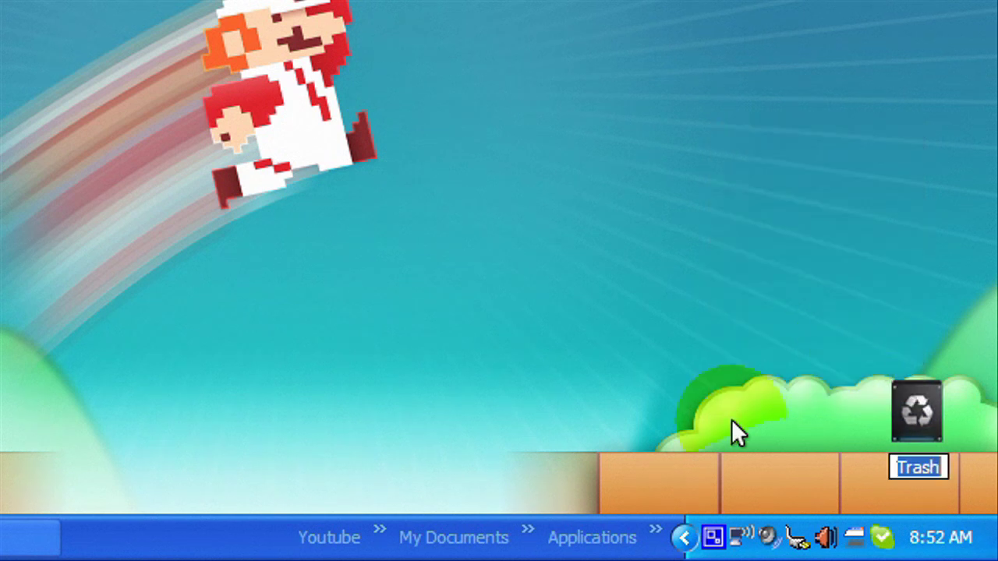
key(Return)
click(732, 420)
- Erase the Trash label and commit a blank name, reverting it to Recycle Bin
click(908, 421)
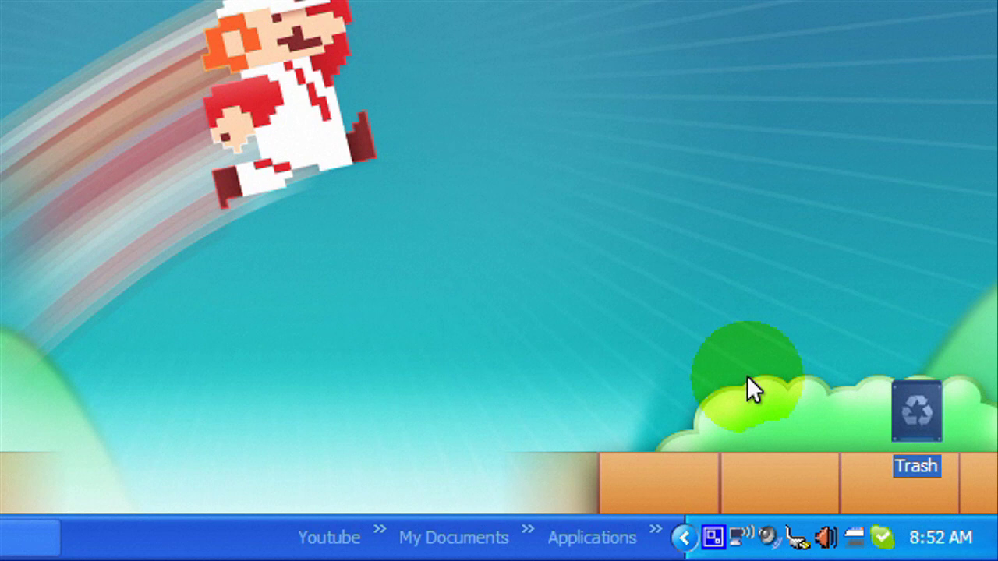
right_click(913, 448)
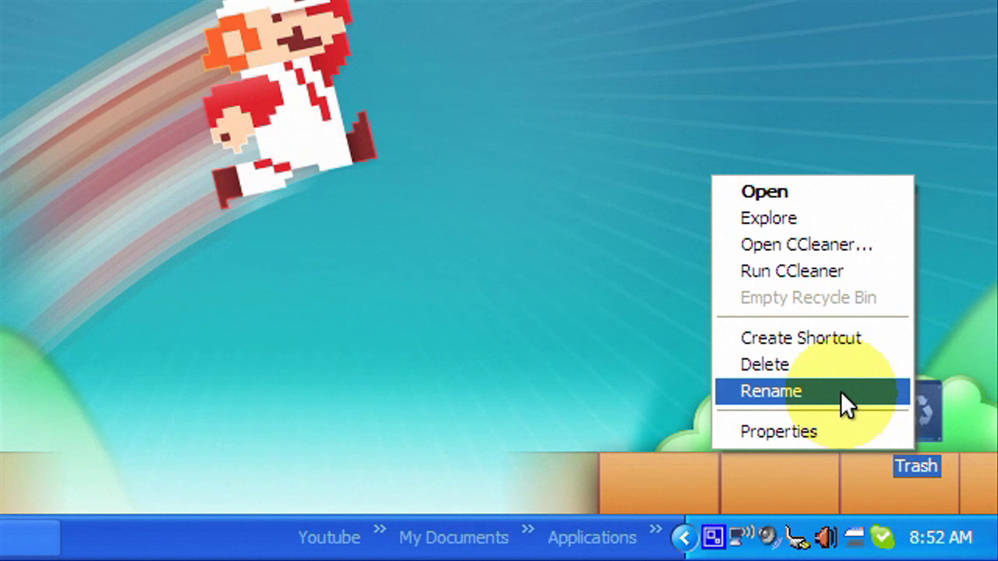
click(841, 391)
key(BackSpace)
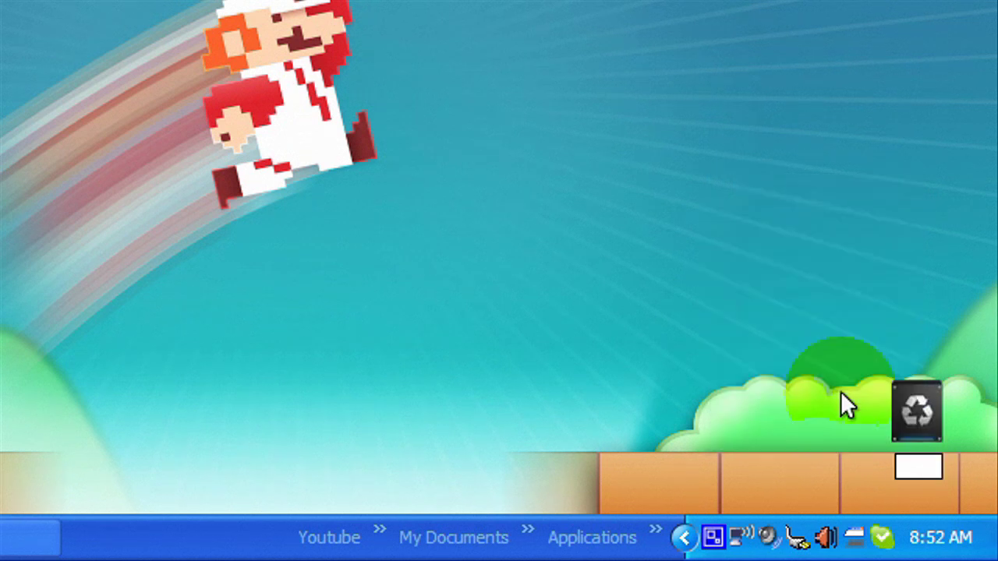
key(Return)
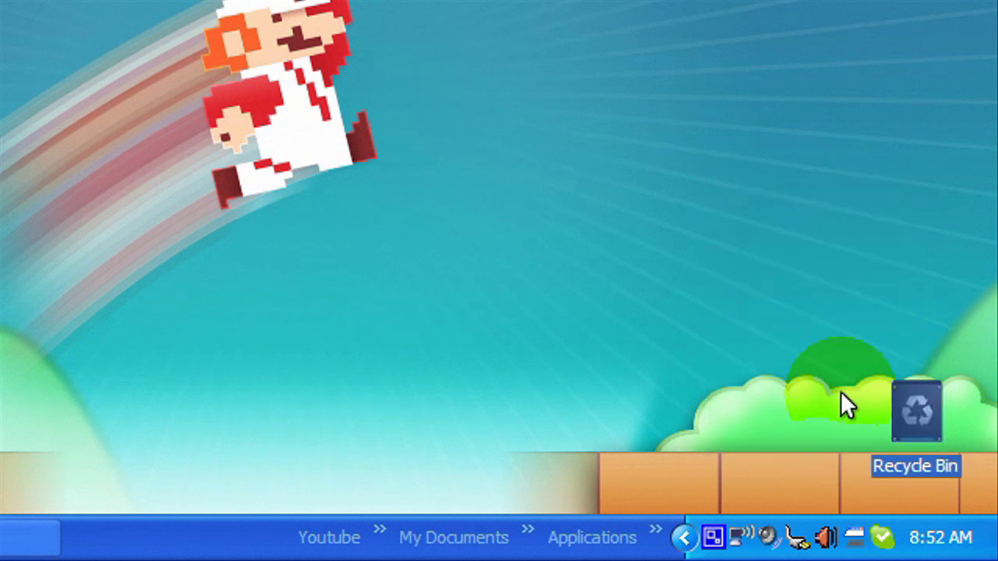
click(841, 391)
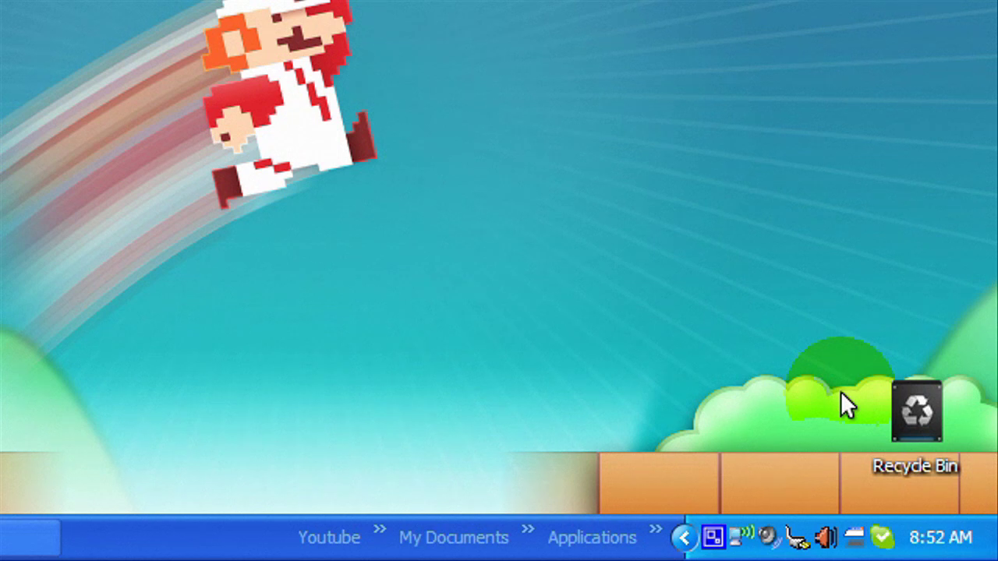
right_click(913, 417)
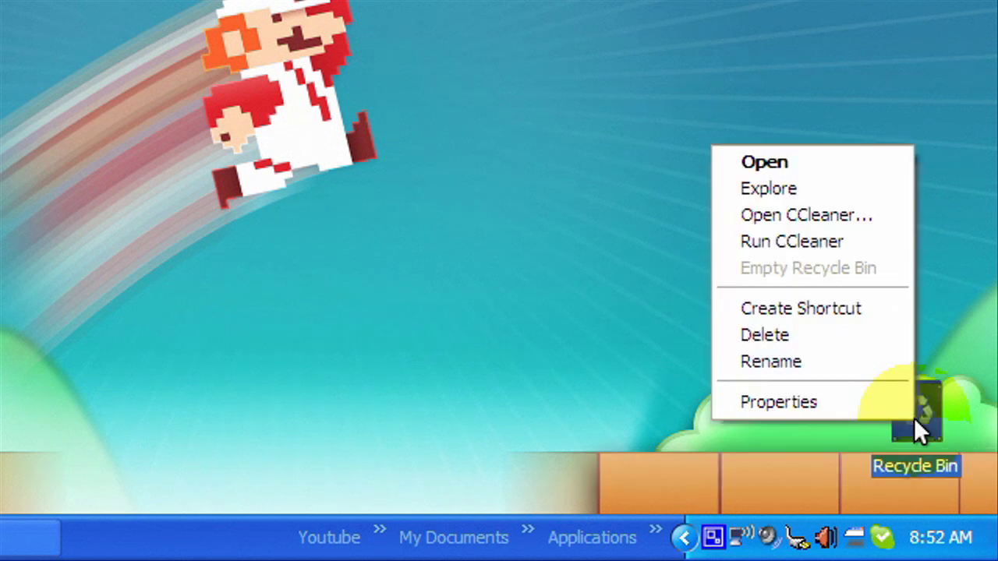
click(770, 361)
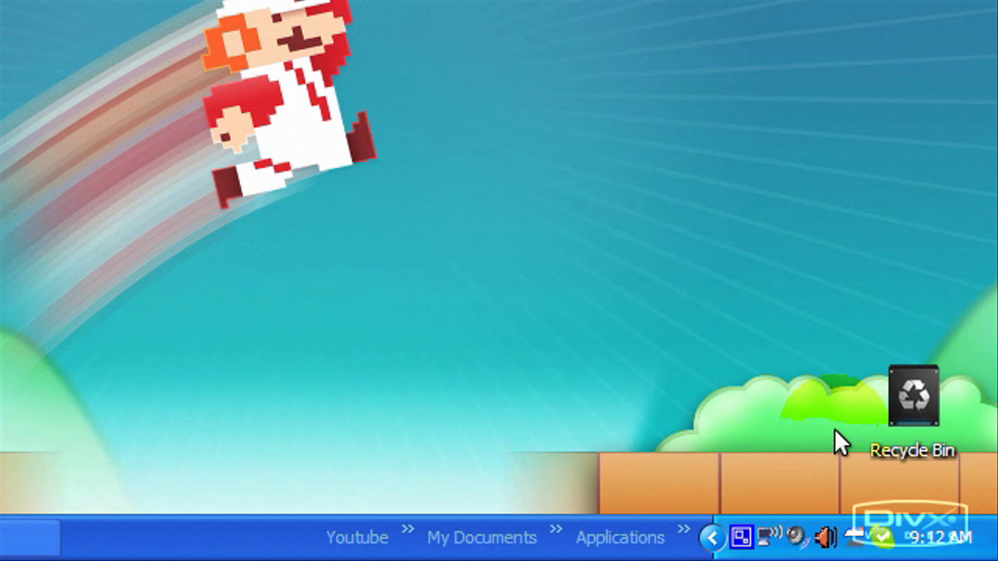
- Delete the Recycle Bin label in place so no name shows under its icon
click(912, 445)
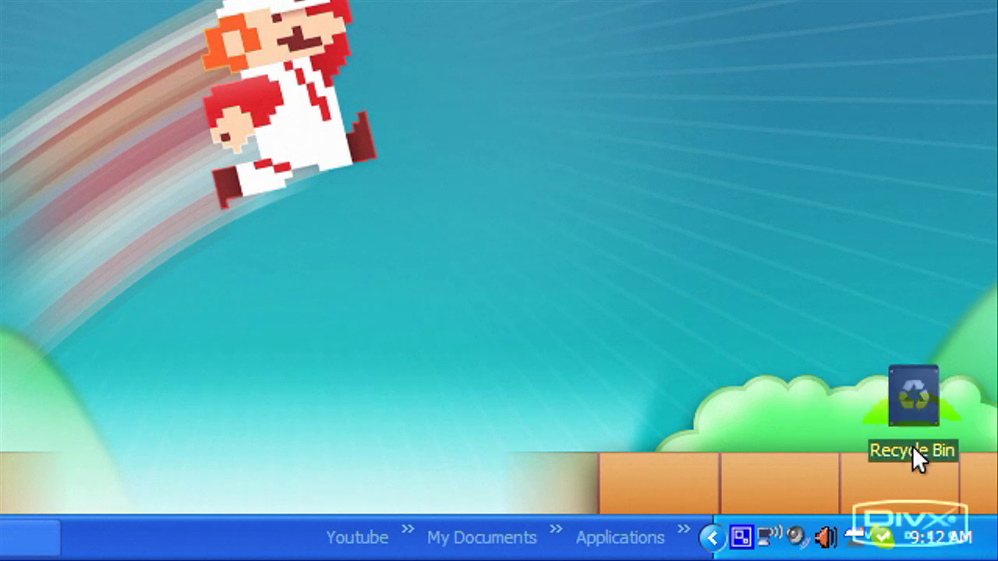
click(912, 445)
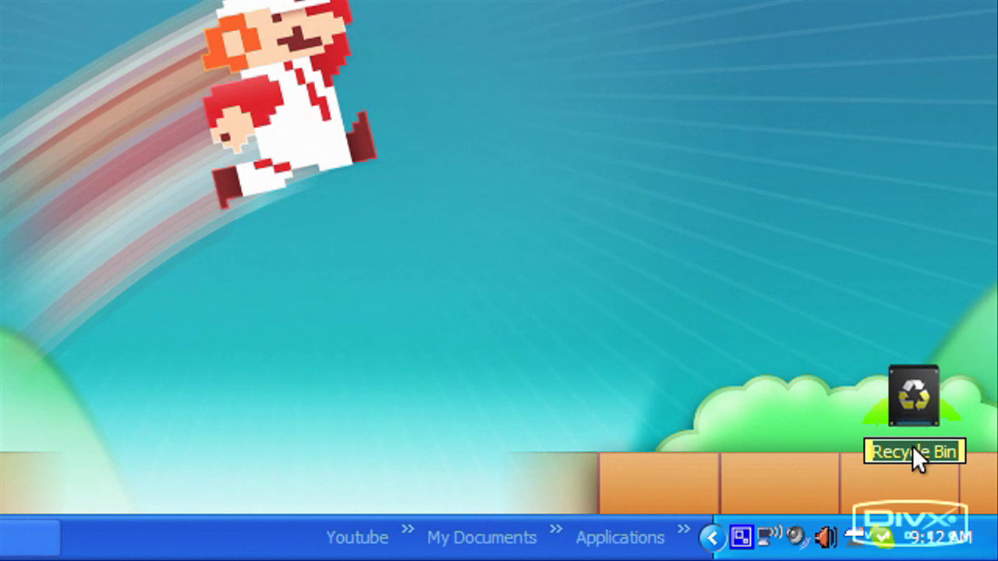
key(BackSpace)
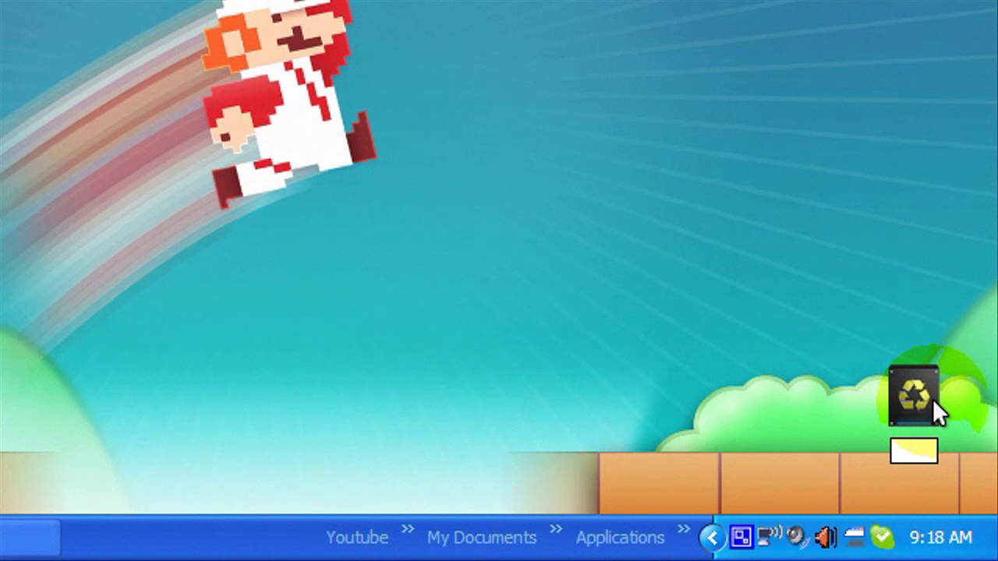
click(834, 393)
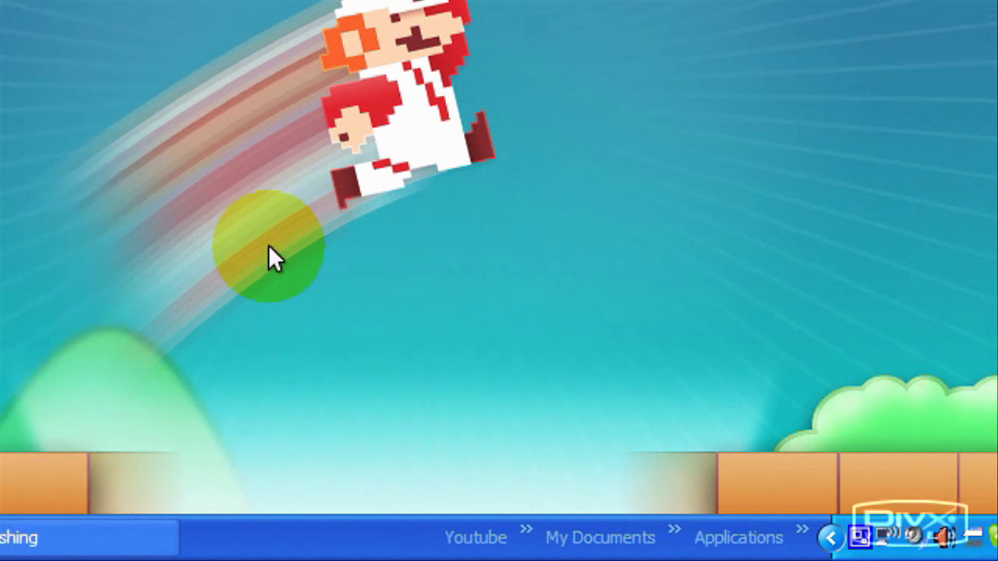
- Open Display Properties from the desktop and go to the Desktop tab's Customize Desktop items
right_click(268, 245)
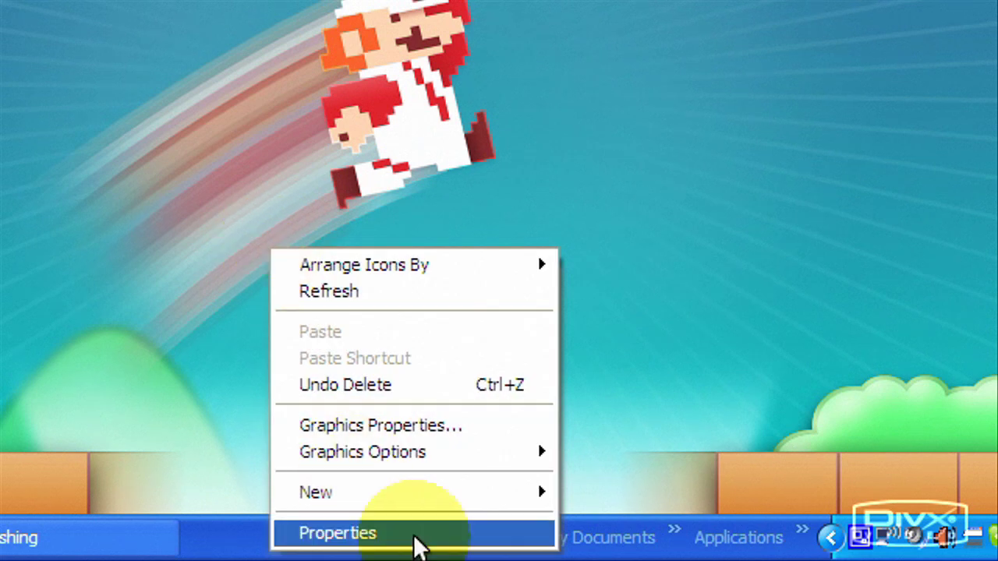
click(413, 535)
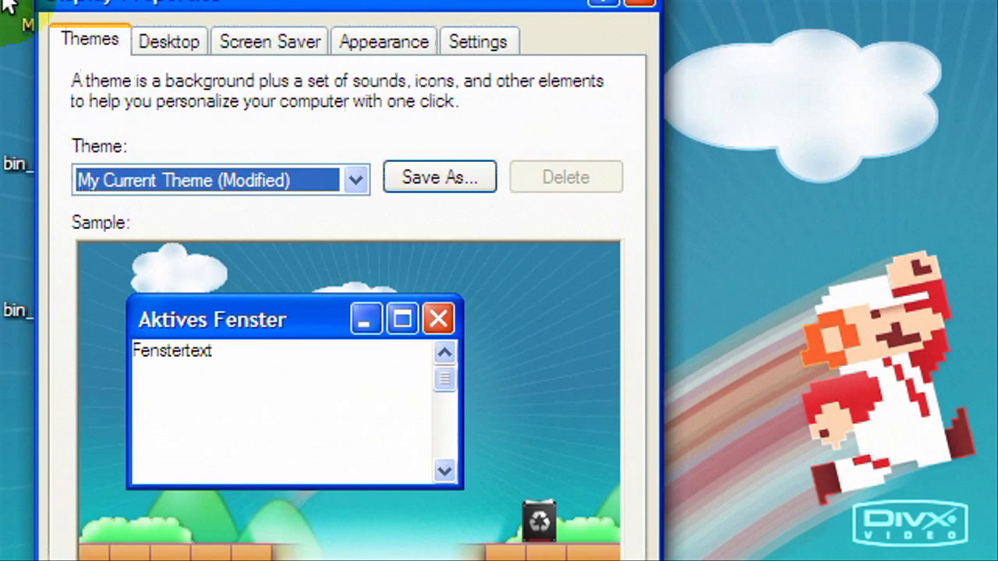
click(186, 32)
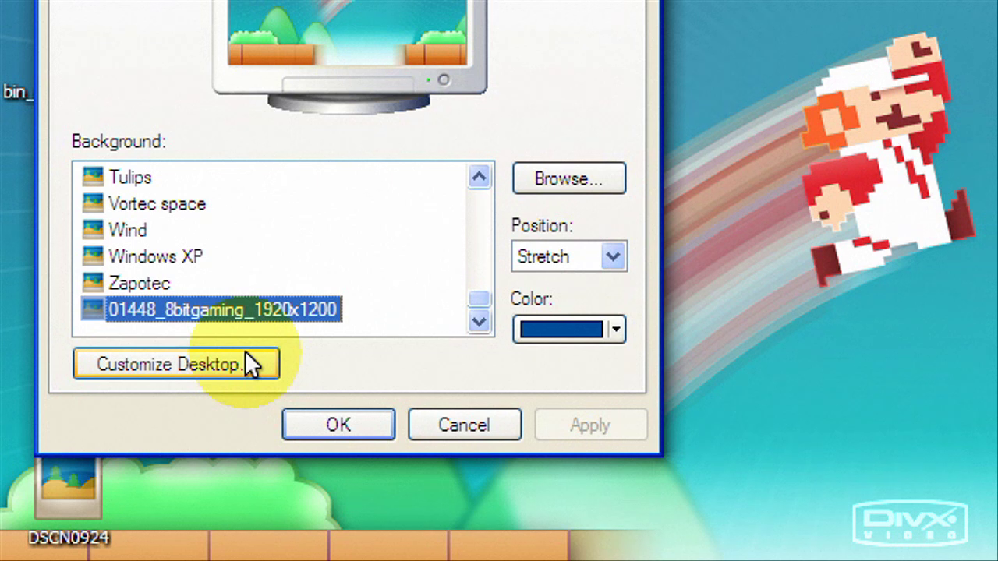
click(249, 364)
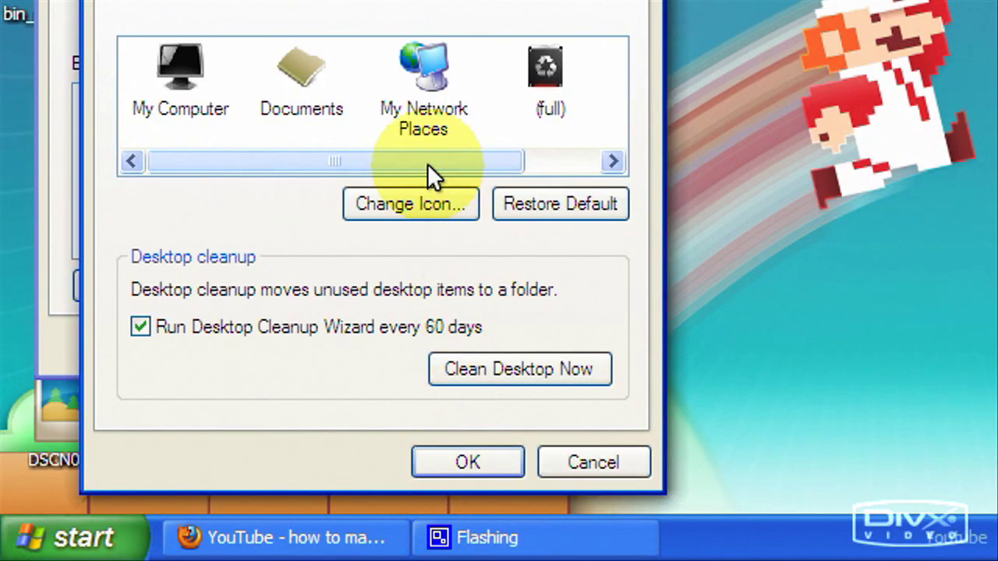
- Give Recycle Bin (full) the blank icon from %SystemRoot%\system32\SHELL32.dll
drag(427, 163, 547, 168)
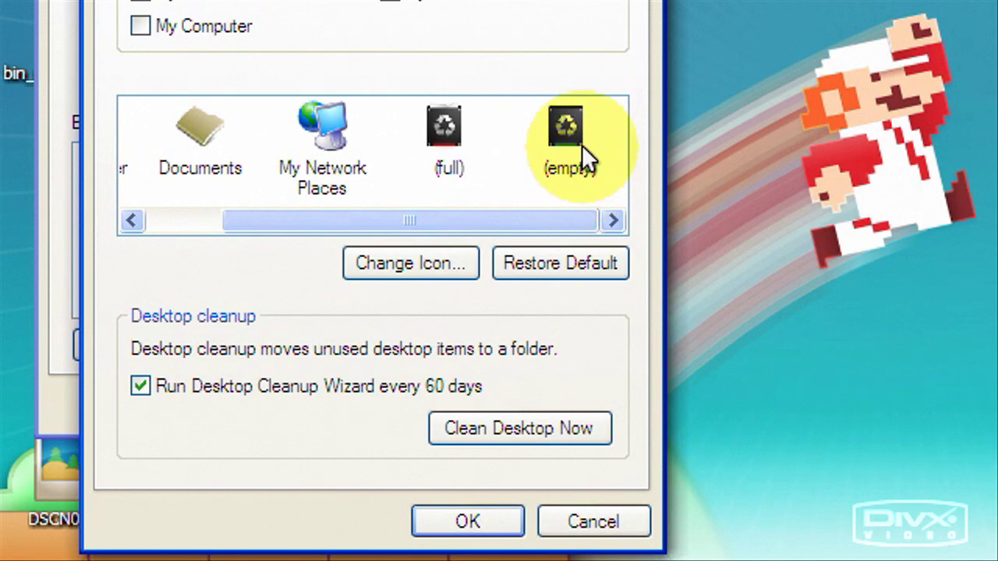
click(577, 156)
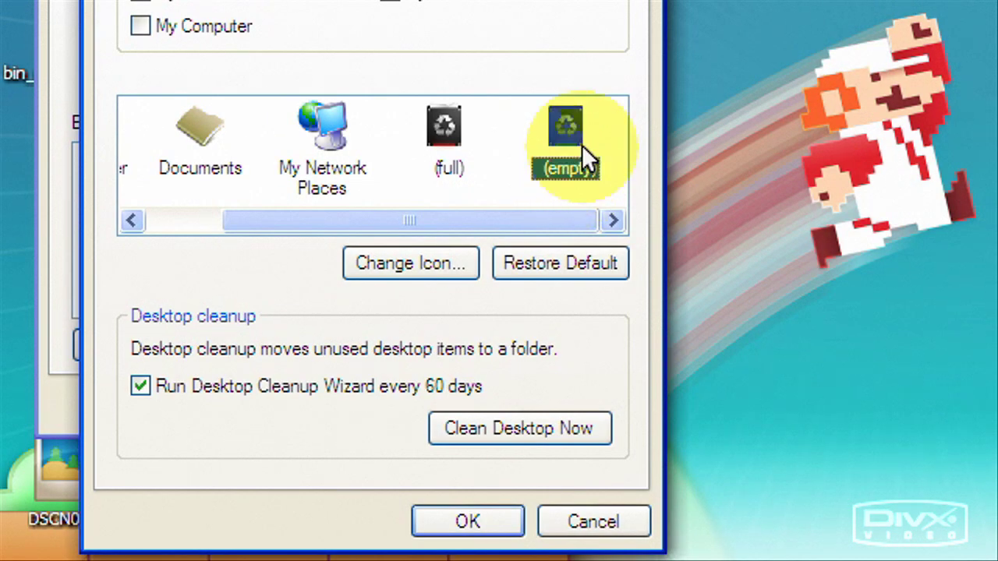
click(443, 138)
click(462, 262)
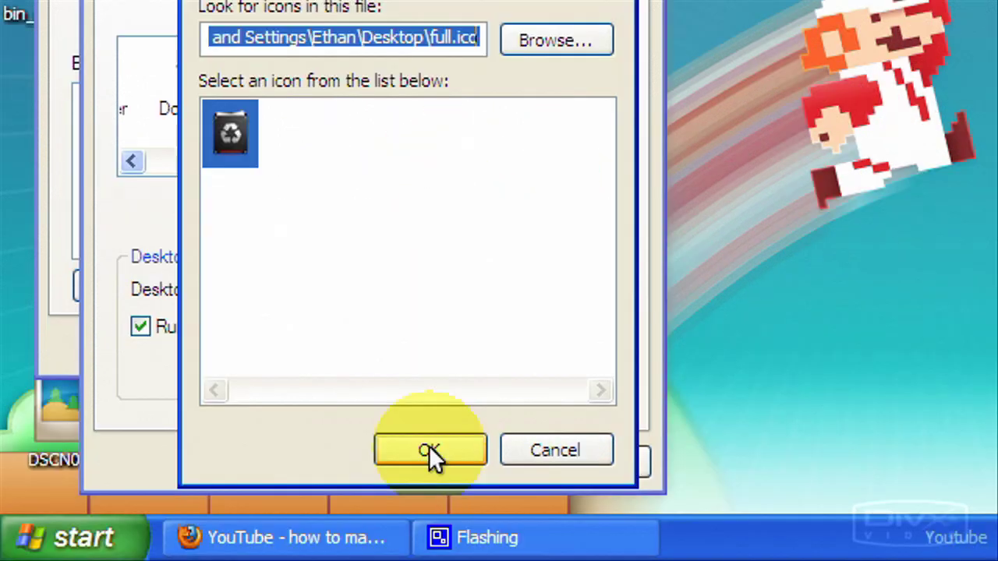
key(BackSpace)
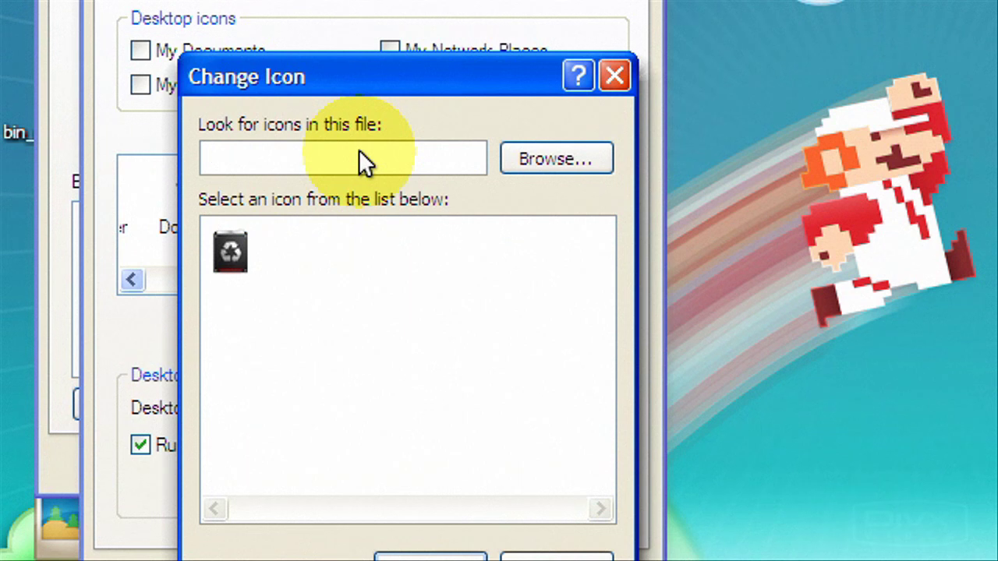
text(%SystemRoot%\system32\SHELL32.dll)
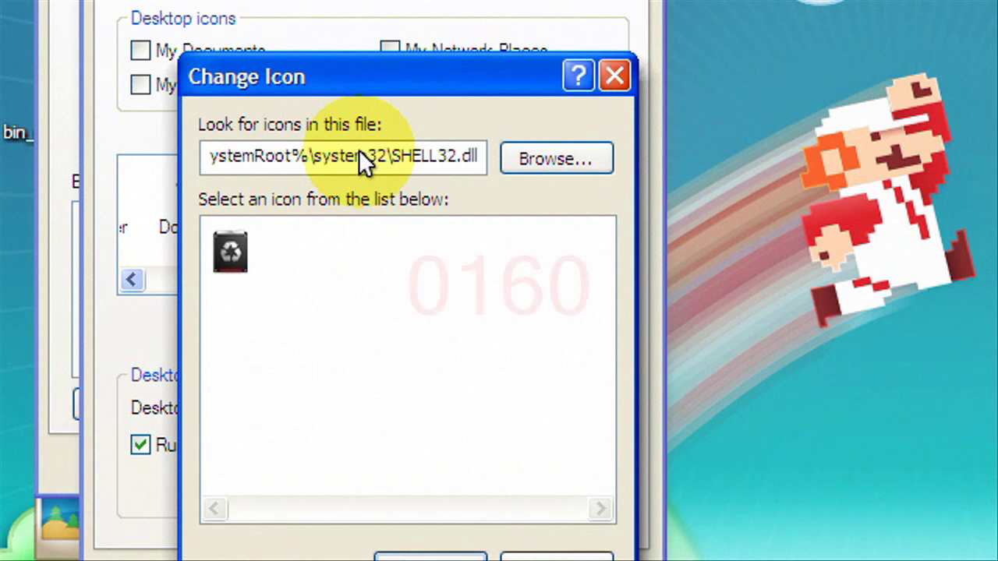
key(Return)
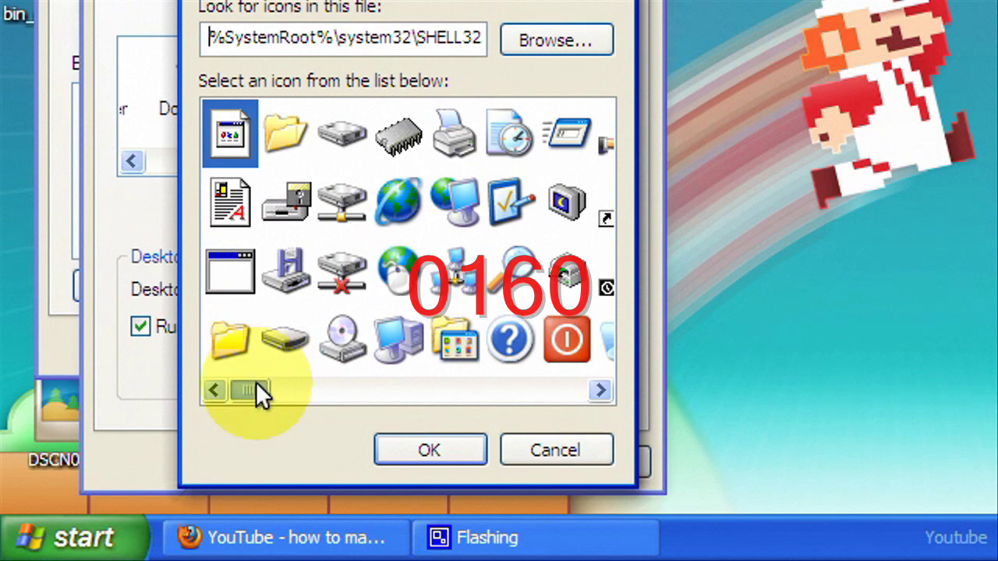
drag(258, 507, 288, 511)
drag(289, 382, 315, 384)
click(338, 338)
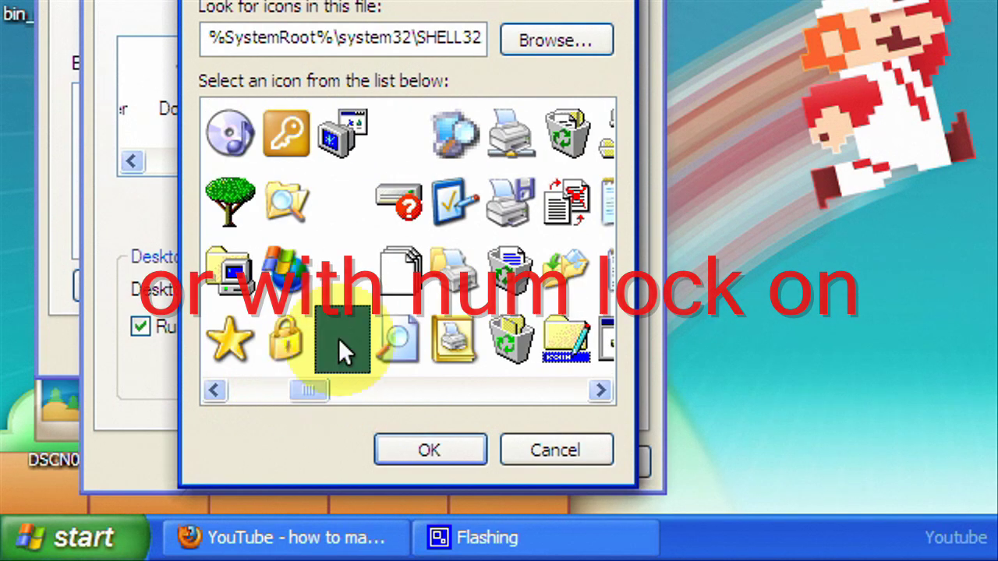
click(414, 450)
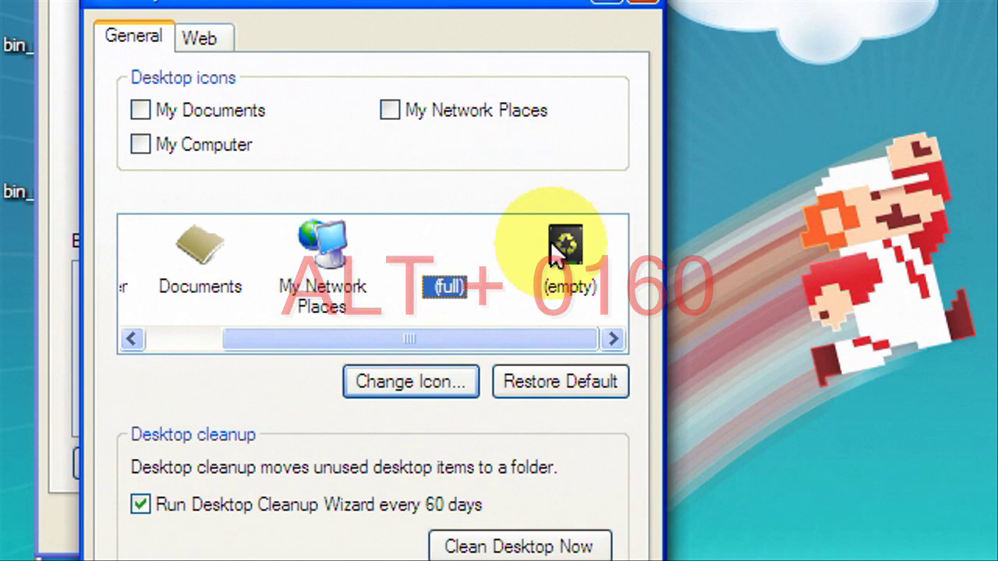
- Give Recycle Bin (empty) the same blank SHELL32.dll icon
click(561, 185)
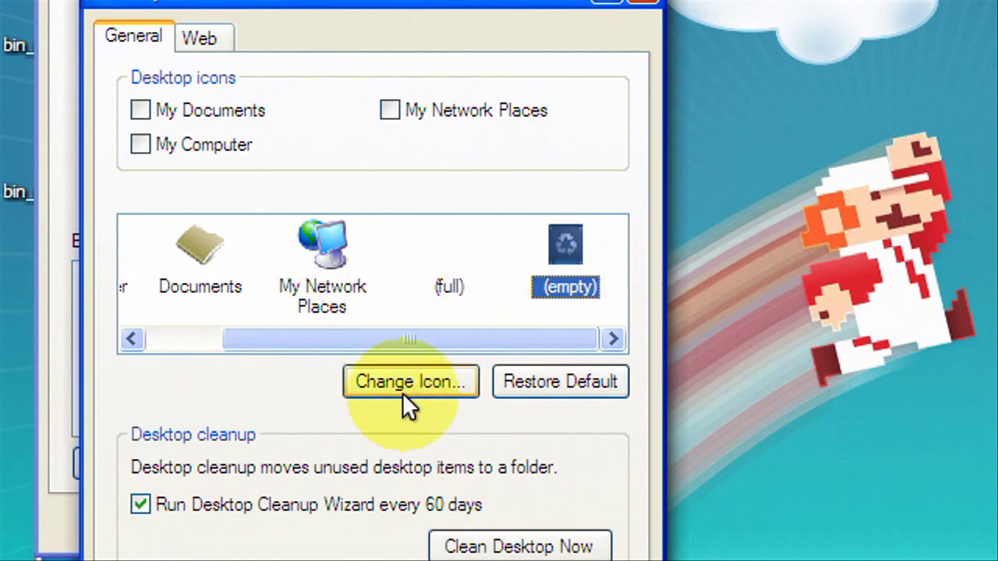
click(407, 327)
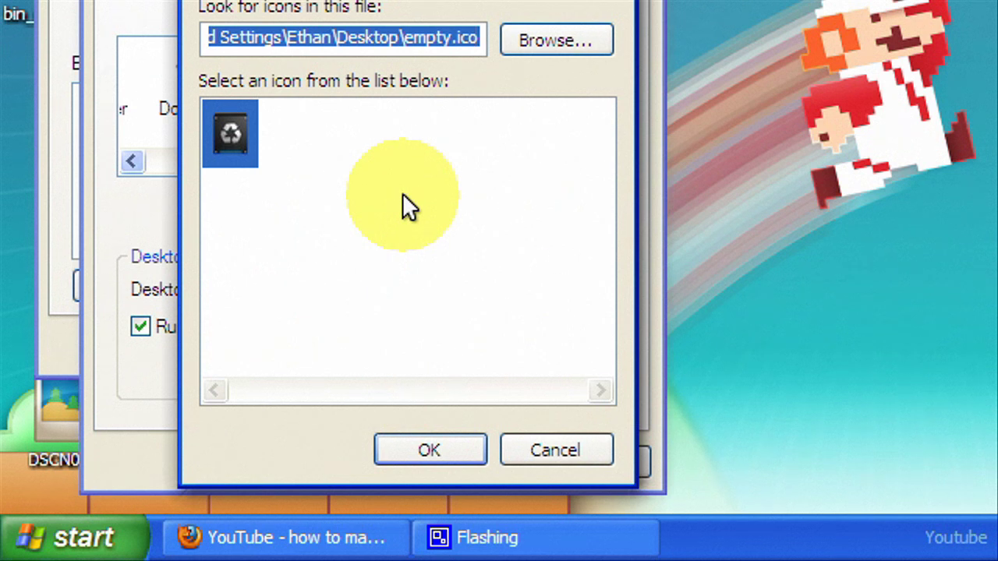
key(BackSpace)
text(%SystemRoot%\system32\SHELL32.dll)
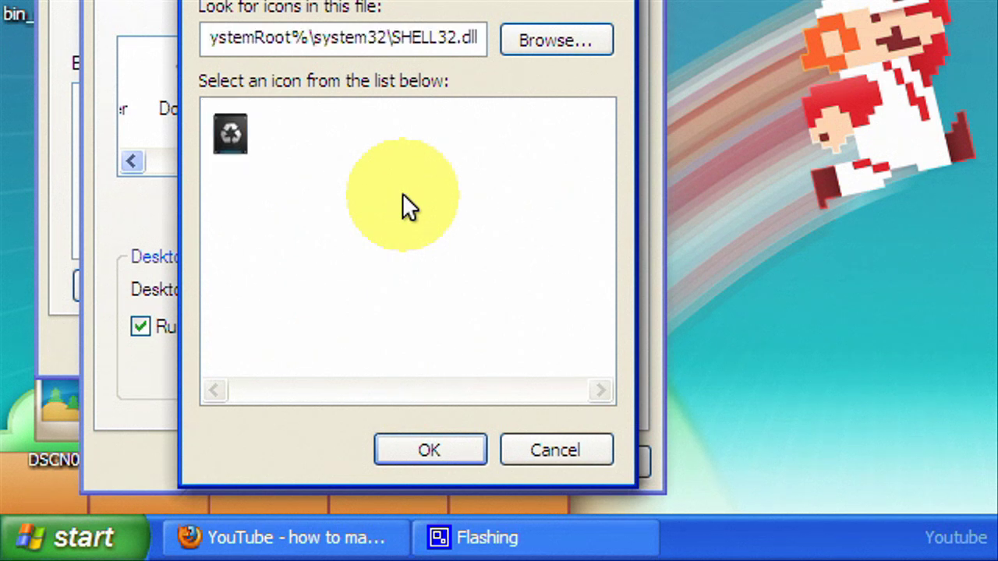
click(402, 193)
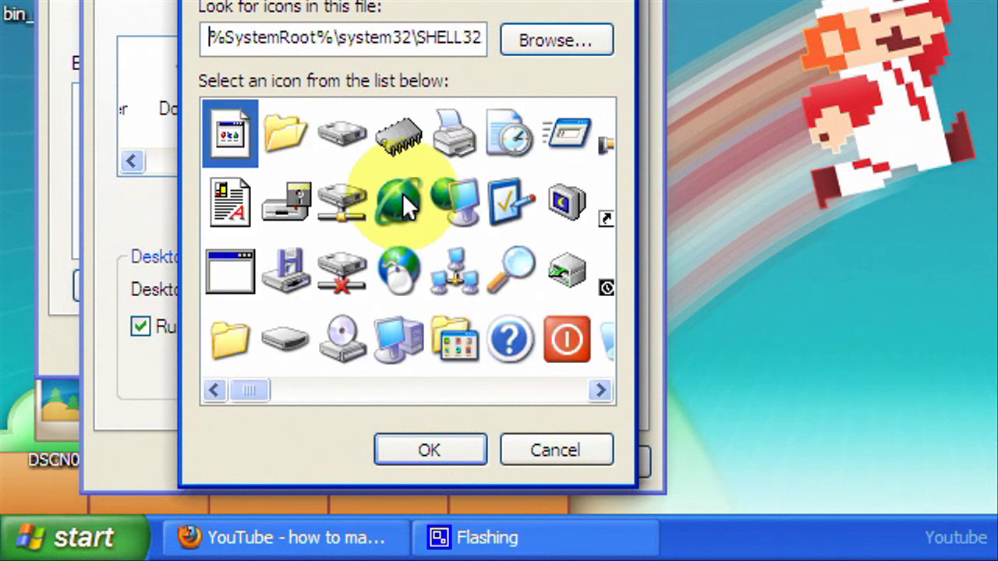
drag(251, 382, 307, 385)
click(378, 346)
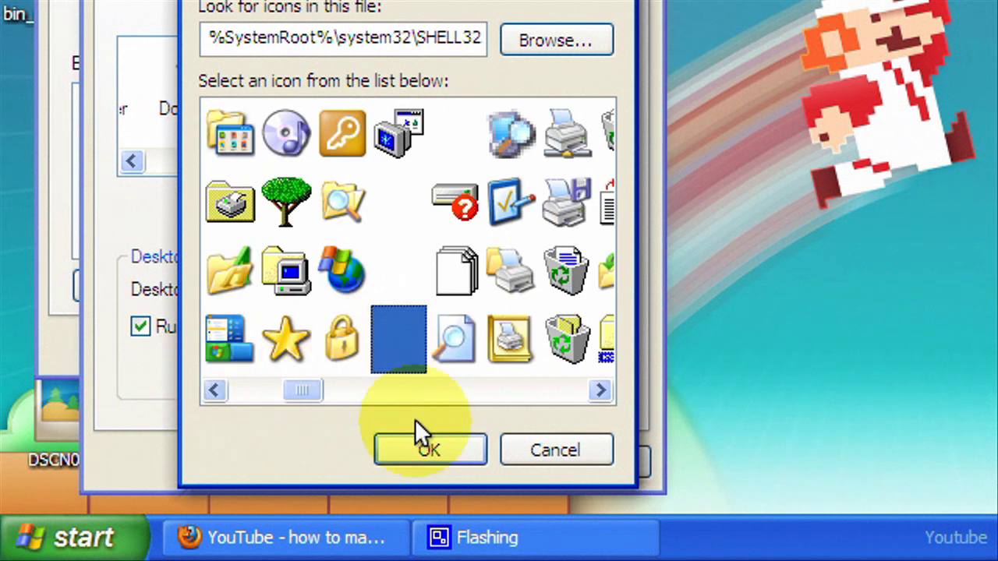
click(433, 450)
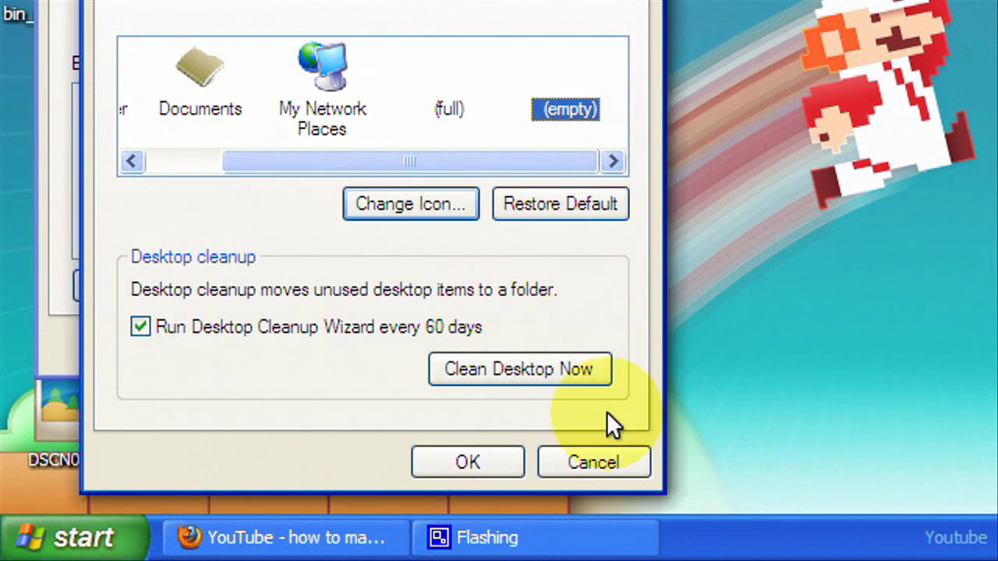
- Apply the blank icons, close Display Properties, and drag-select to locate the invisible bin
click(510, 462)
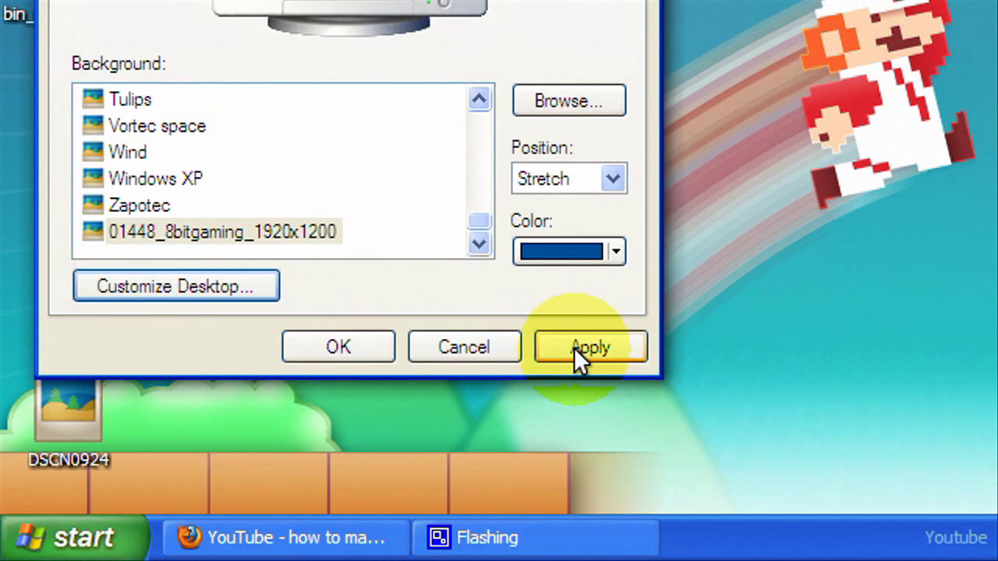
click(575, 348)
click(590, 347)
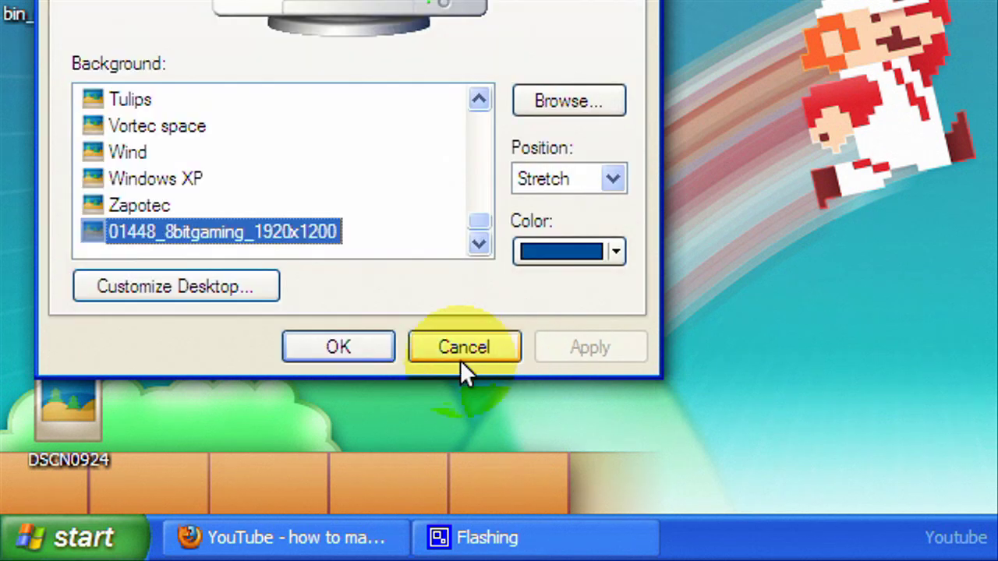
click(337, 346)
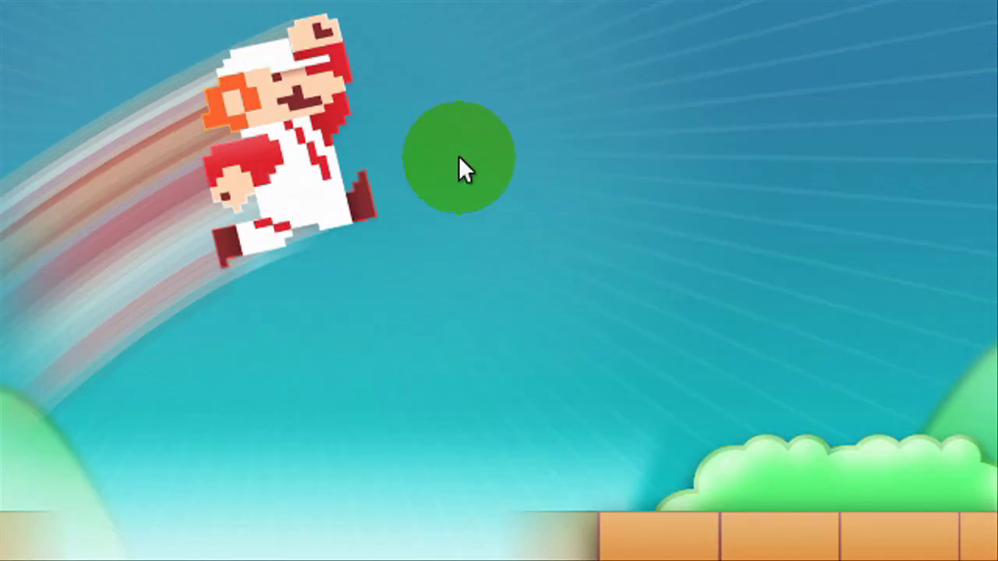
drag(459, 158, 984, 551)
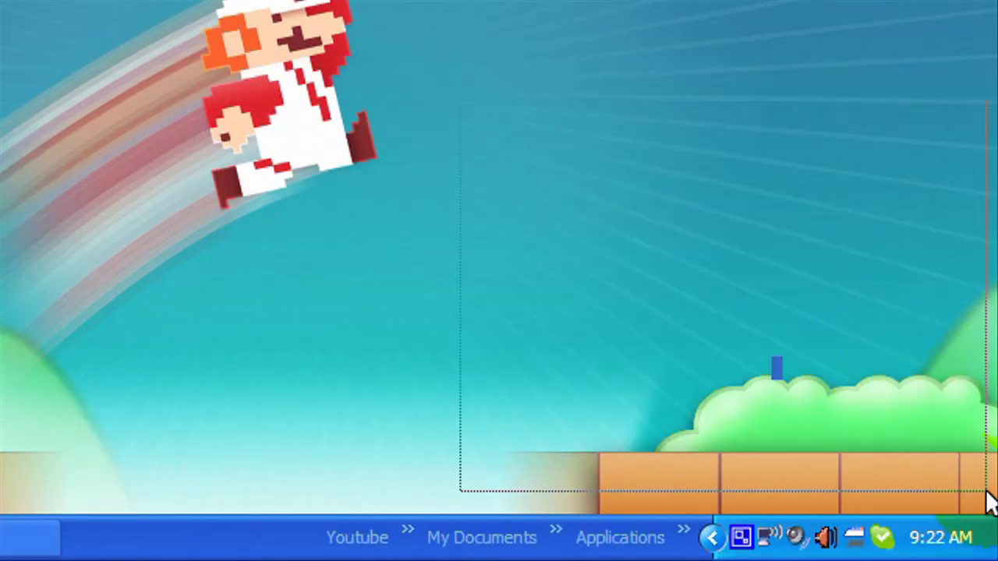
mouse_move(986, 503)
mouse_down()
mouse_move(996, 499)
mouse_move(971, 494)
mouse_up()
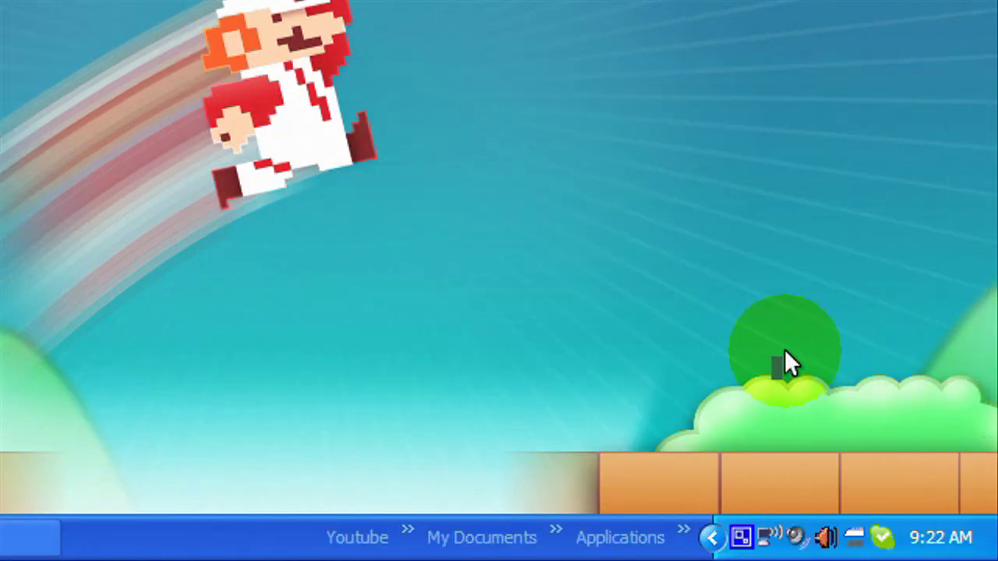